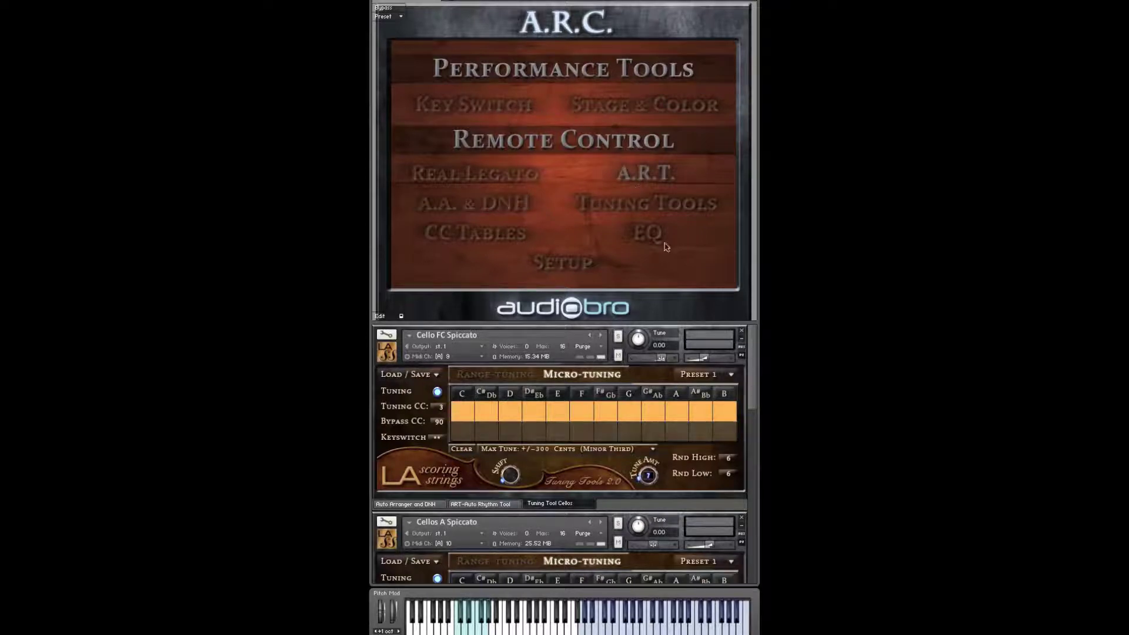
# Scroll the instrument rack and bring up the A.R.C. Setup page with its 16 slots
pyautogui.moveTo(749, 390)
pyautogui.mouseDown()
pyautogui.moveTo(757, 501)
pyautogui.moveTo(753, 405)
pyautogui.mouseUp()
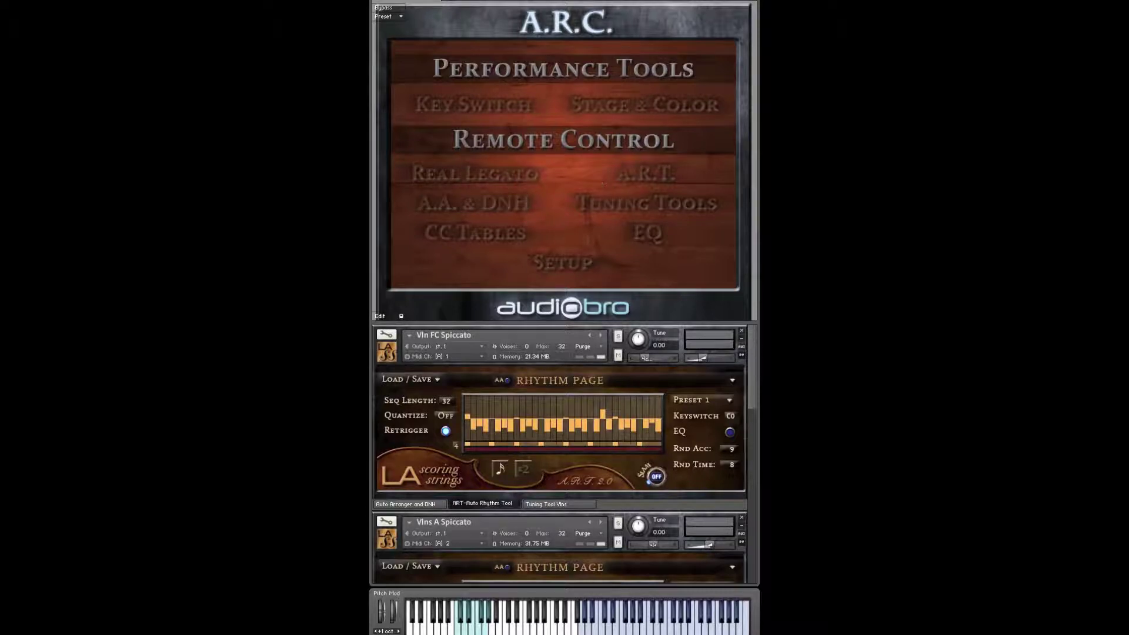
pyautogui.moveTo(754, 421); pyautogui.dragTo(736, 406)
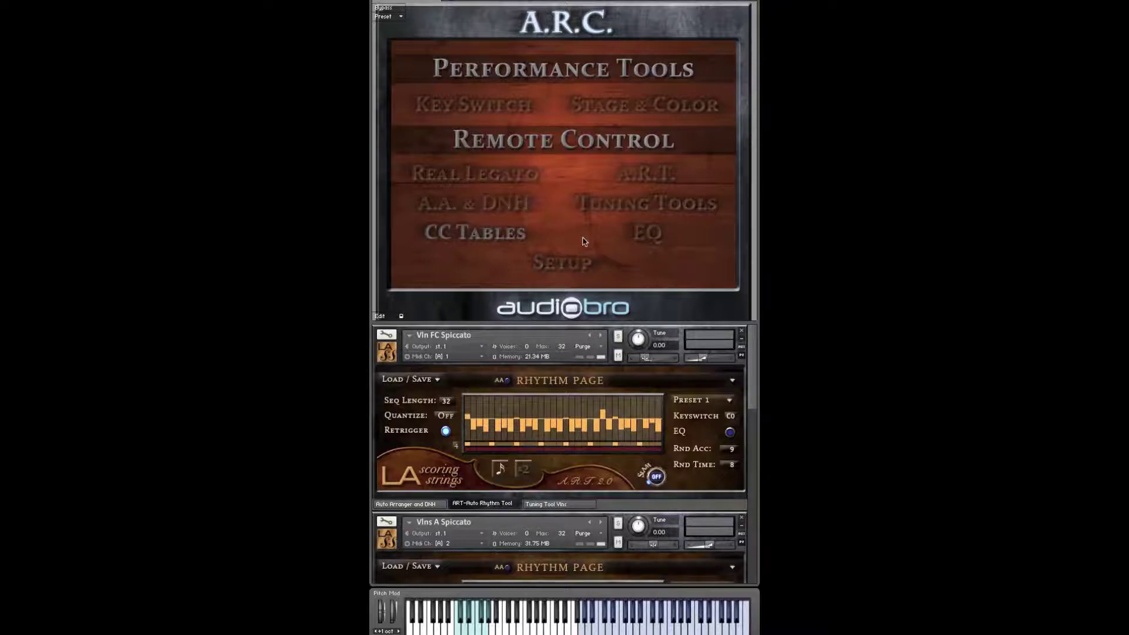
pyautogui.click(574, 268)
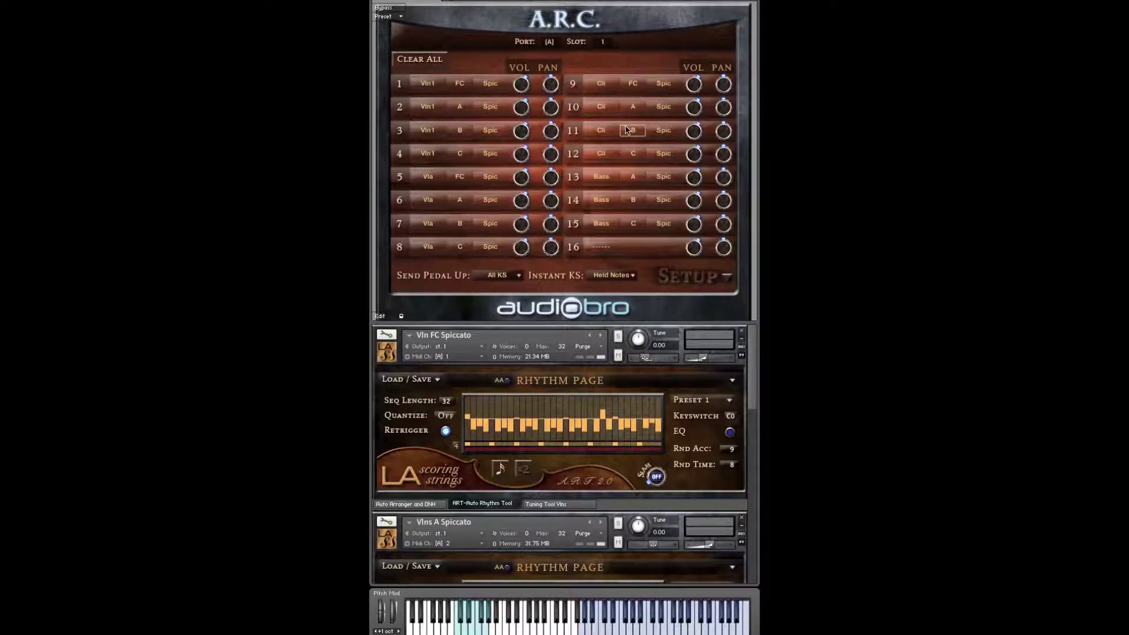
# Set slot 16 to Vln1, reset it to ------, and return to the Performance Tools menu
pyautogui.click(602, 249)
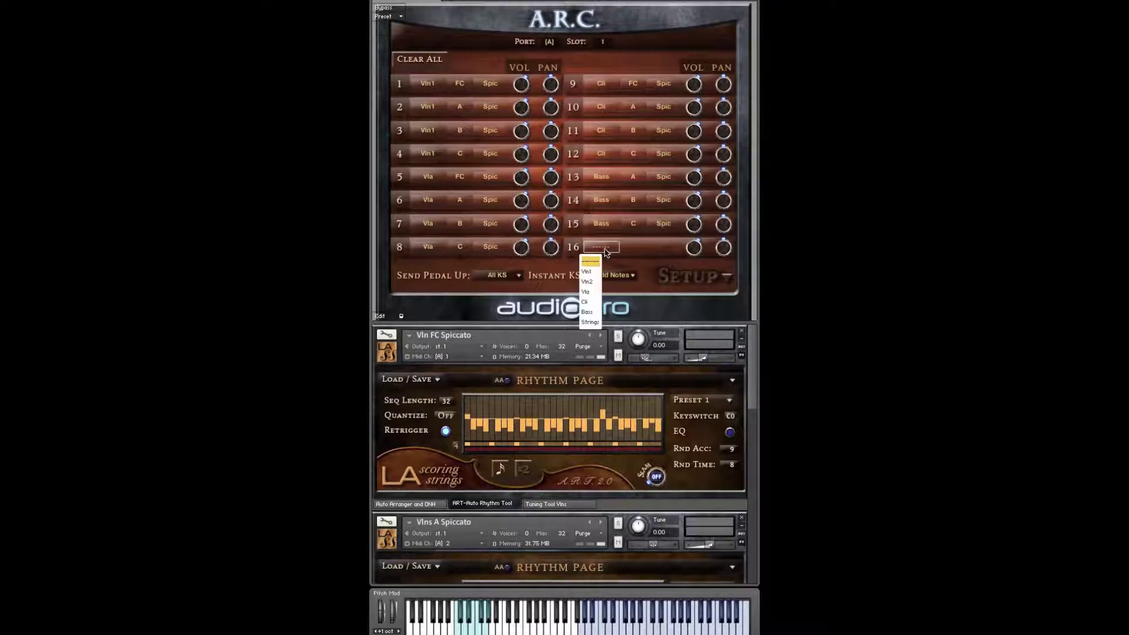
pyautogui.click(586, 272)
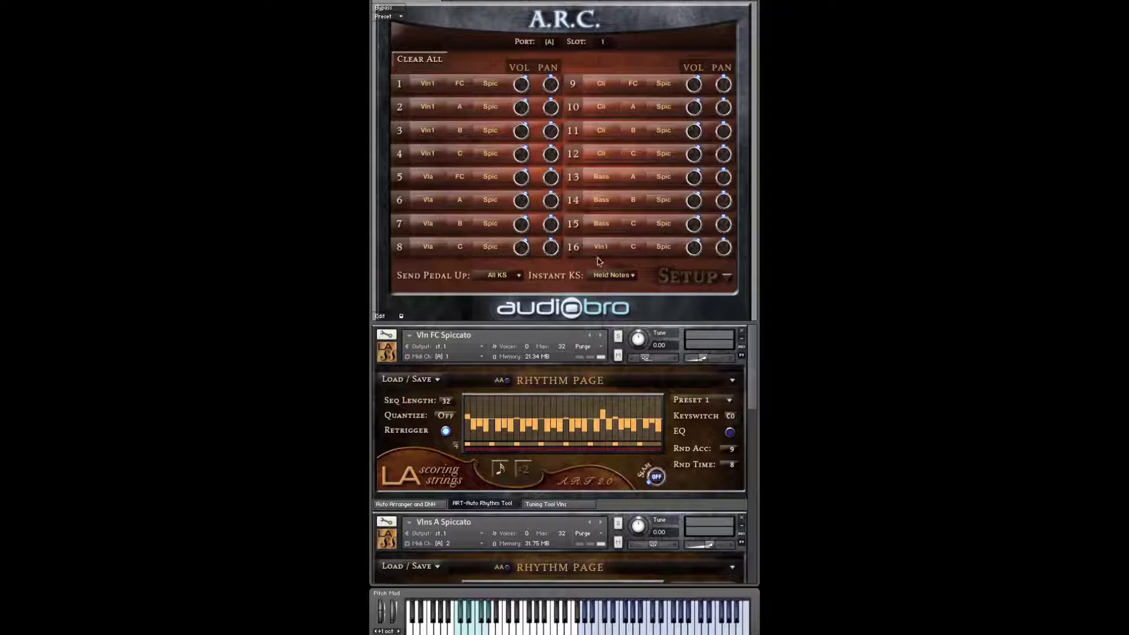
pyautogui.click(585, 248)
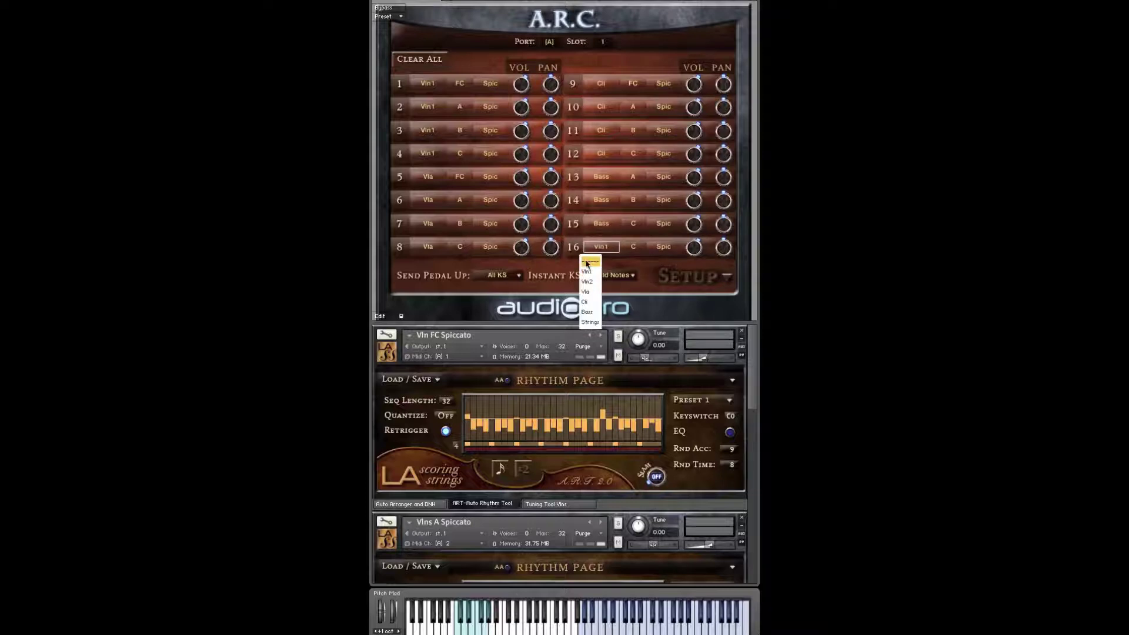
pyautogui.click(586, 264)
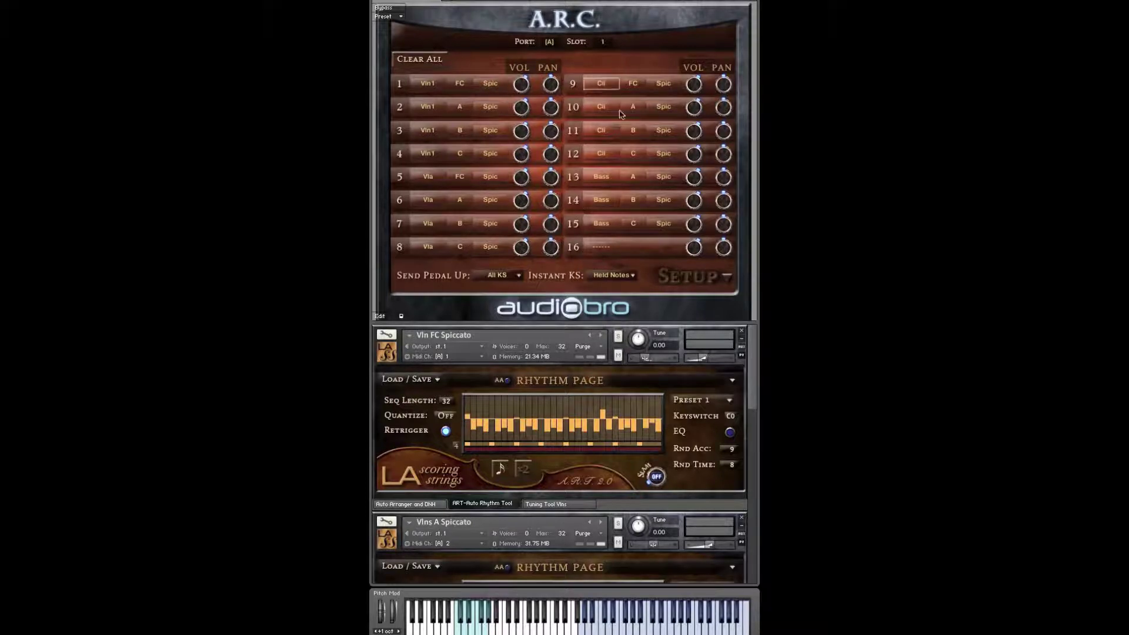
pyautogui.click(688, 276)
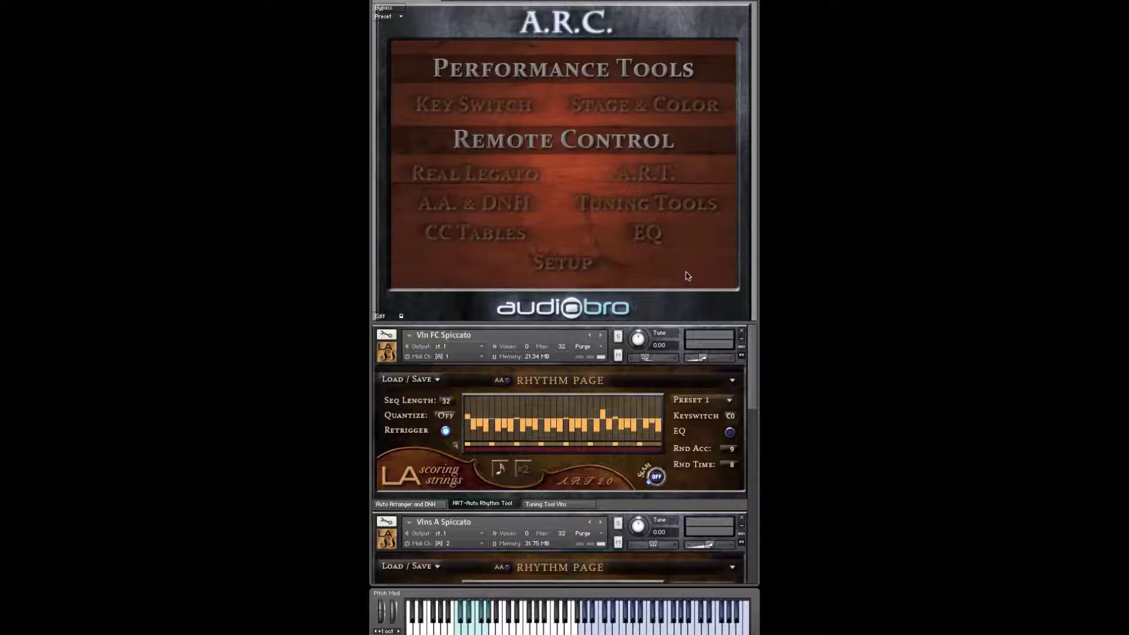
pyautogui.click(519, 115)
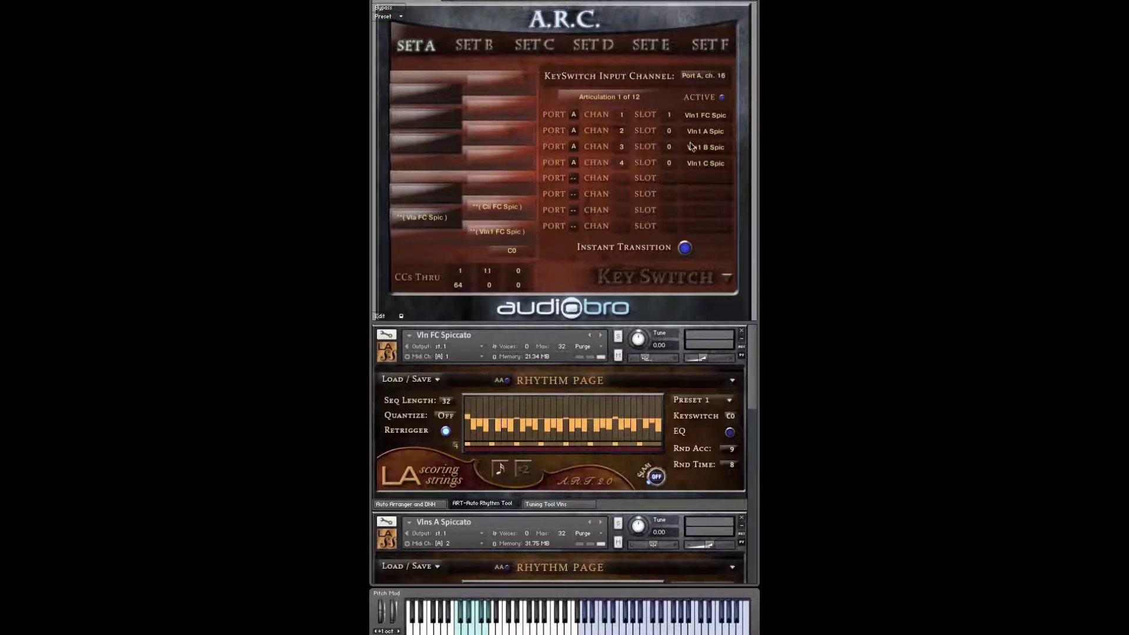
pyautogui.moveTo(752, 385)
pyautogui.mouseDown()
pyautogui.moveTo(752, 400)
pyautogui.moveTo(741, 370)
pyautogui.mouseUp()
pyautogui.click(642, 284)
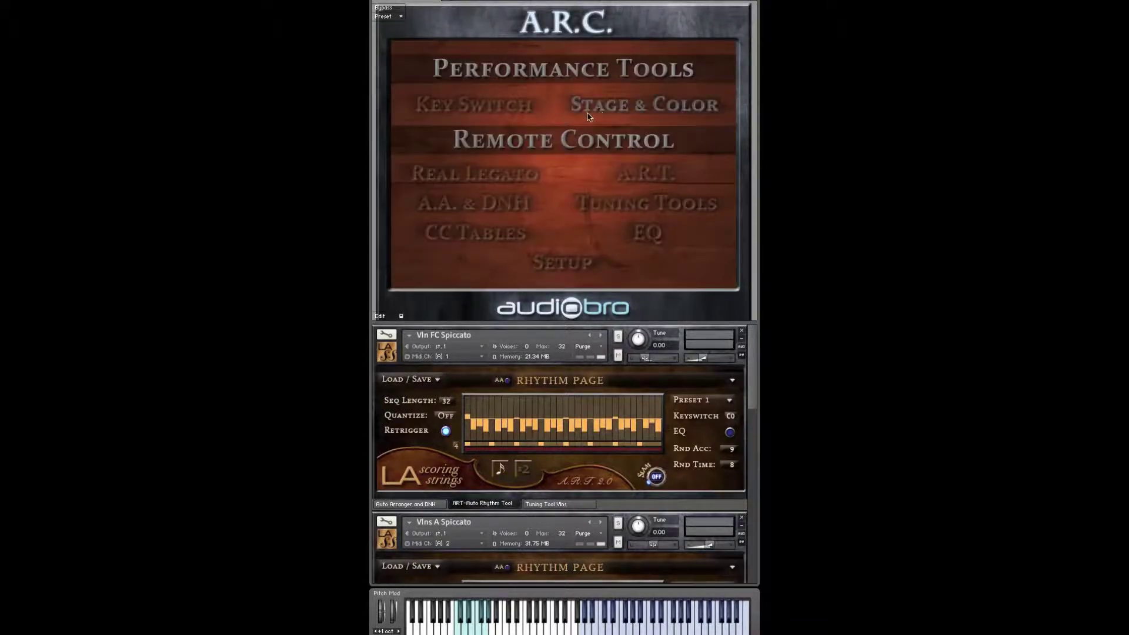
# On the Stage & Color page, move Basses Full left and further back, and rotate its facing
pyautogui.click(600, 114)
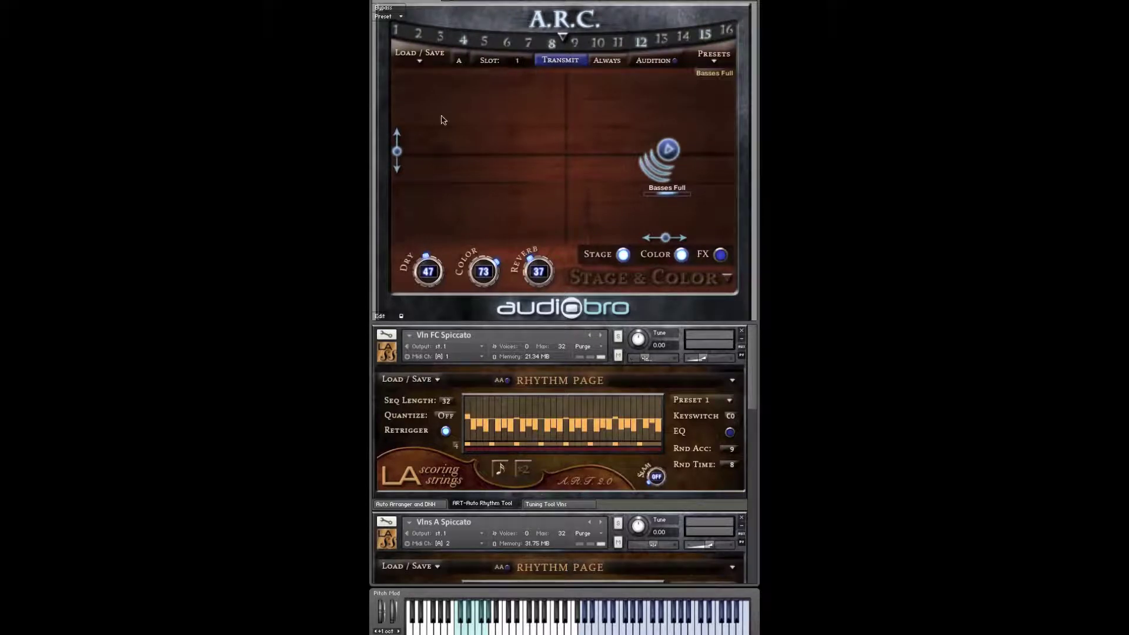
pyautogui.scroll(1, 539, 259)
pyautogui.moveTo(665, 240)
pyautogui.mouseDown()
pyautogui.moveTo(610, 241)
pyautogui.moveTo(659, 241)
pyautogui.mouseUp()
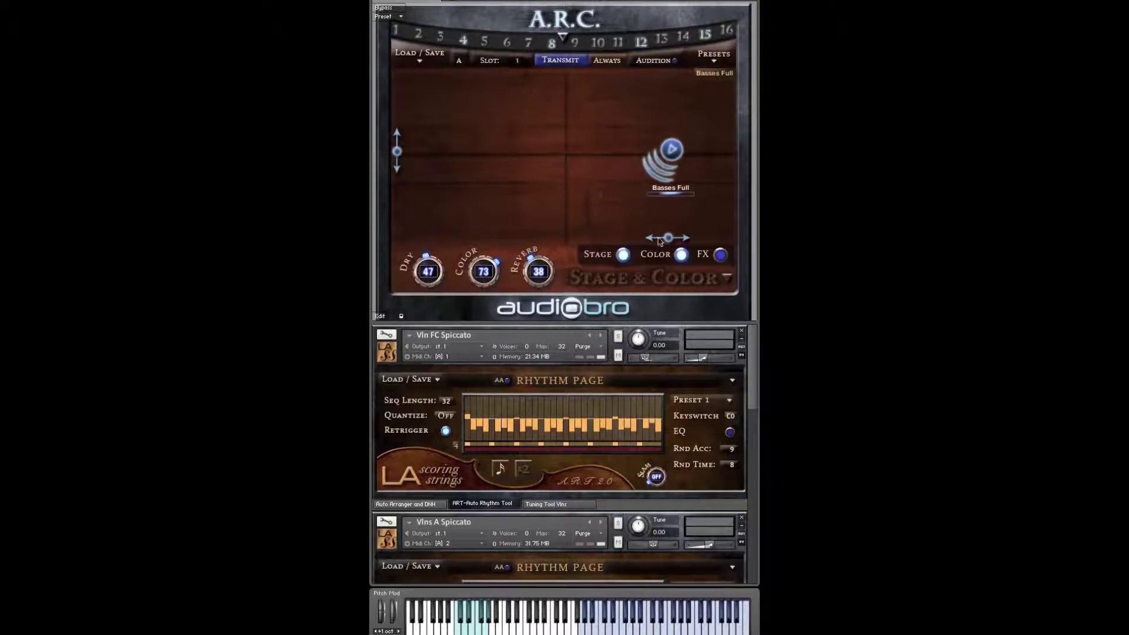
pyautogui.moveTo(667, 178); pyautogui.dragTo(587, 214)
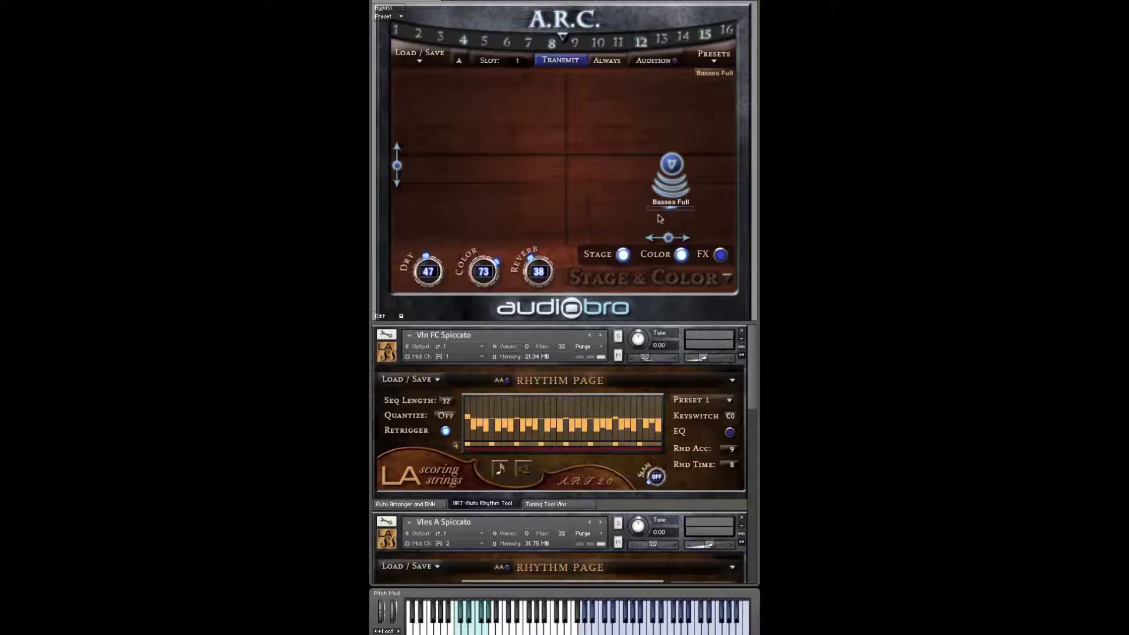
pyautogui.moveTo(663, 190); pyautogui.dragTo(641, 203)
# Toggle STAGE off and on, browse stage presets without choosing one, and return to the menu
pyautogui.click(624, 255)
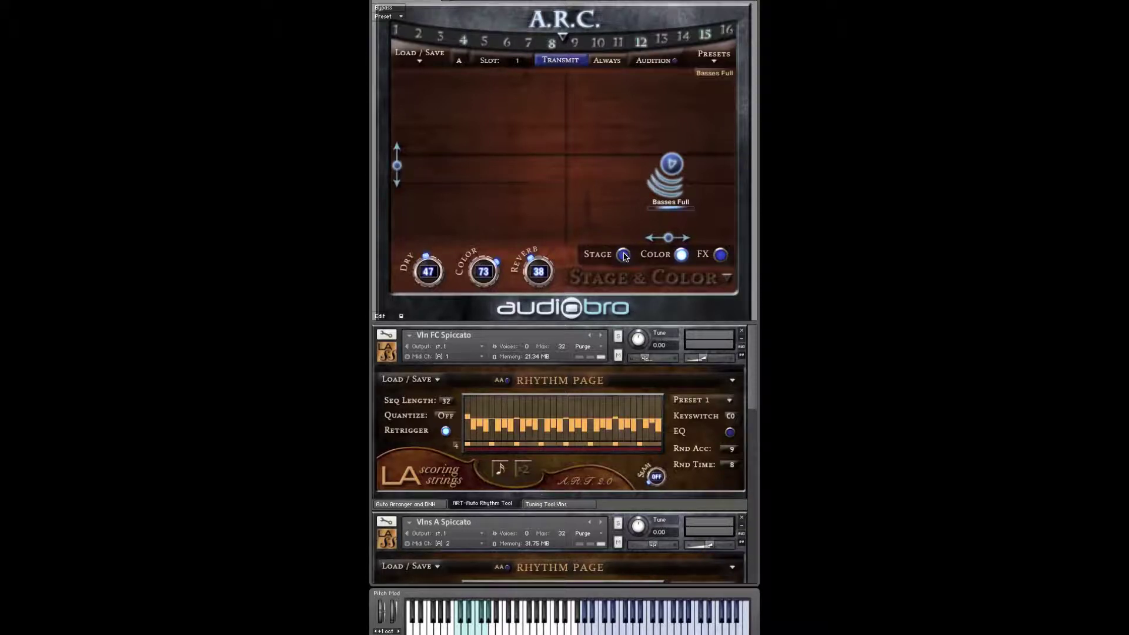
pyautogui.click(623, 255)
pyautogui.click(714, 57)
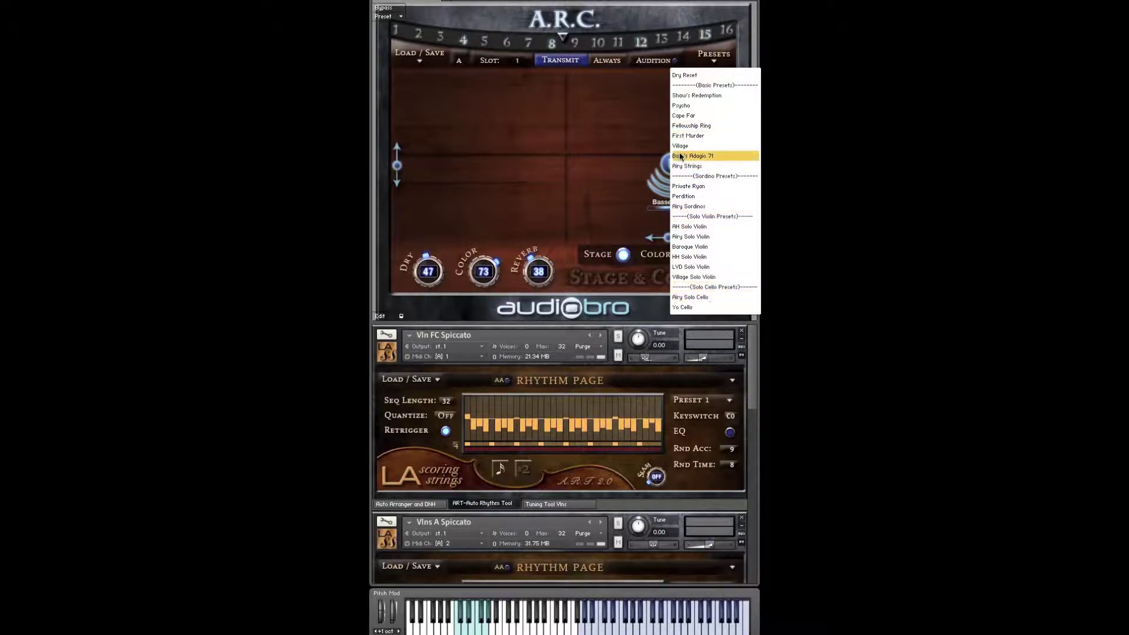
pyautogui.click(619, 119)
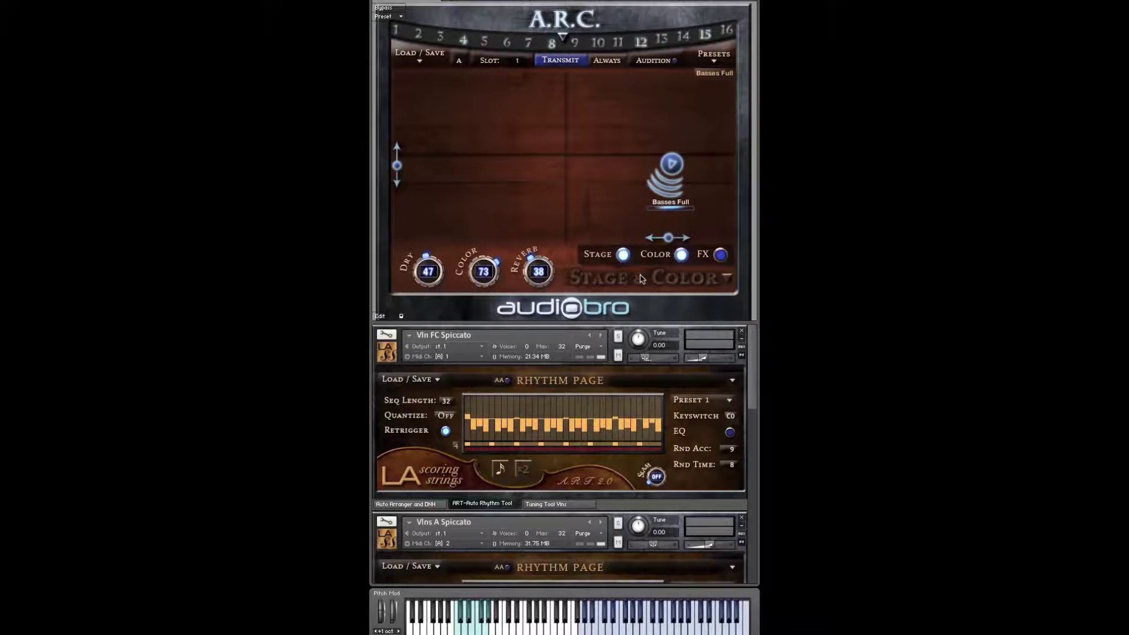
pyautogui.click(677, 288)
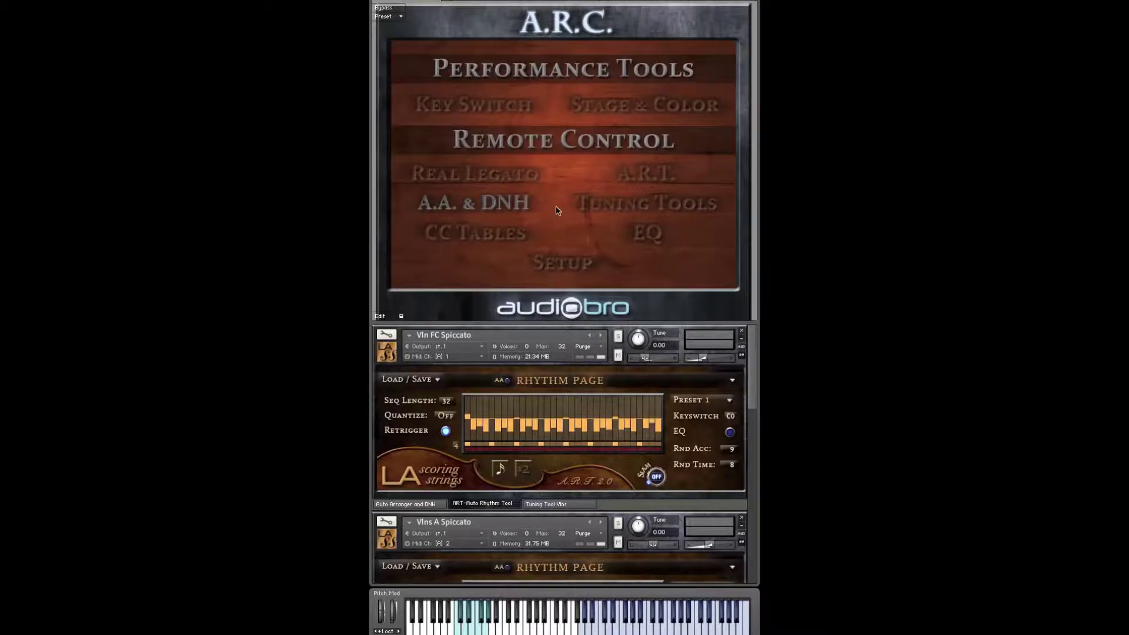
# On the Real Legato page, set the glissando articulation to Speed Lt
pyautogui.click(504, 182)
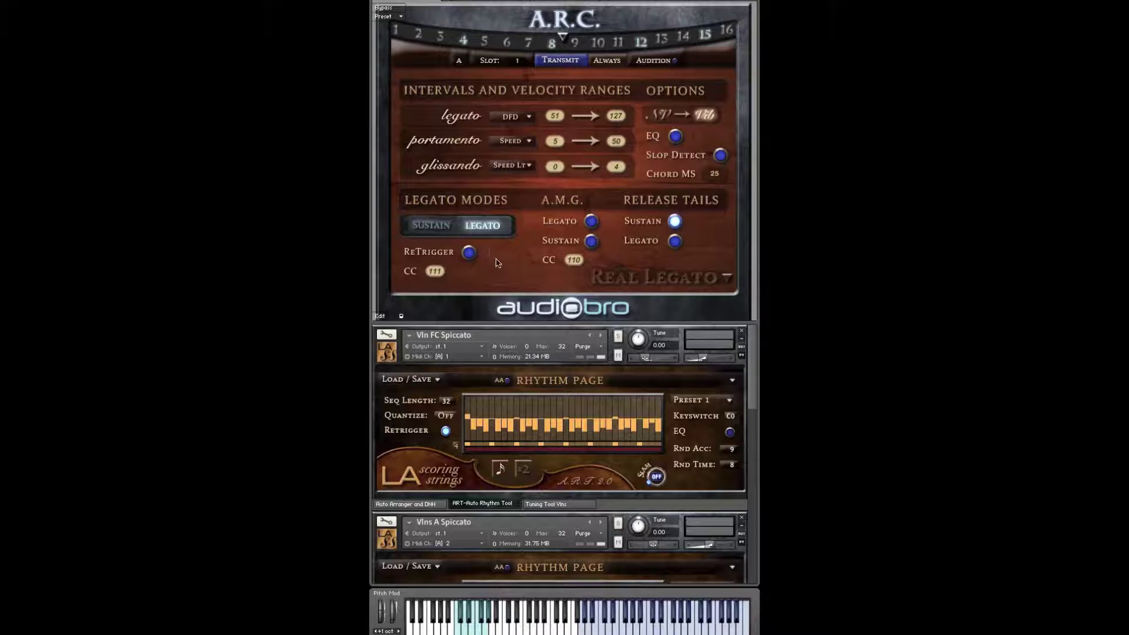
pyautogui.click(563, 38)
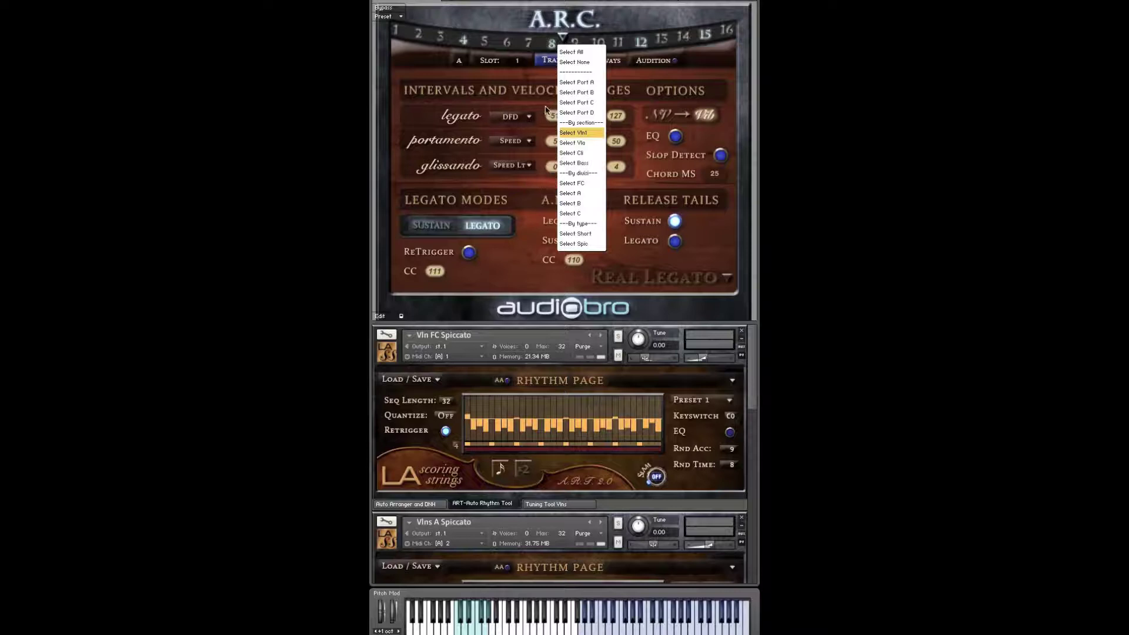
pyautogui.click(523, 165)
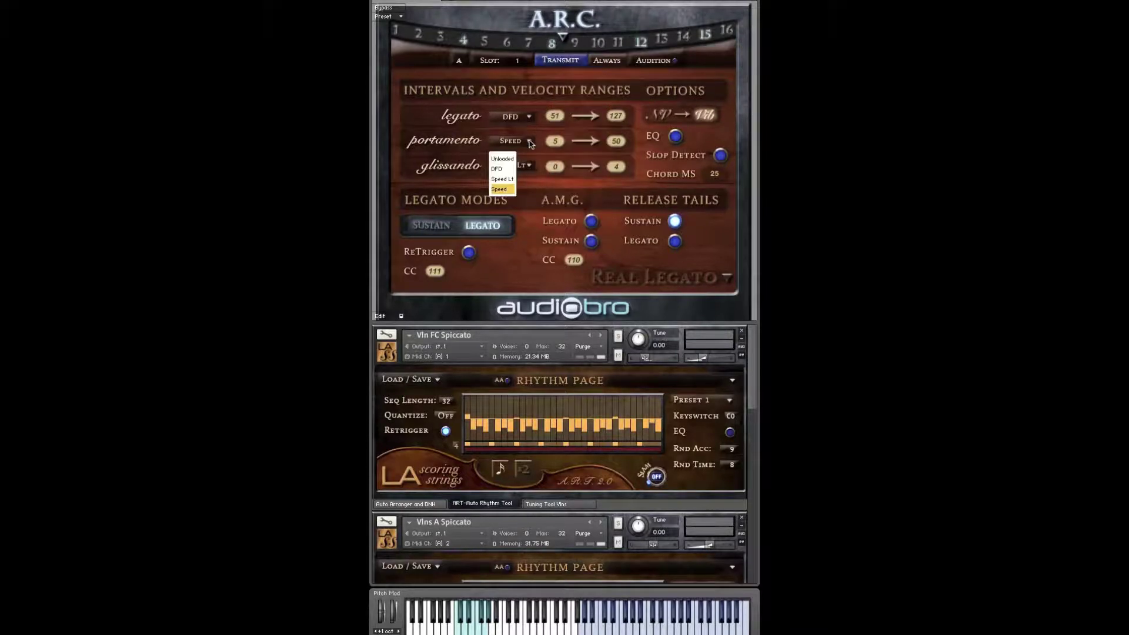
pyautogui.click(502, 178)
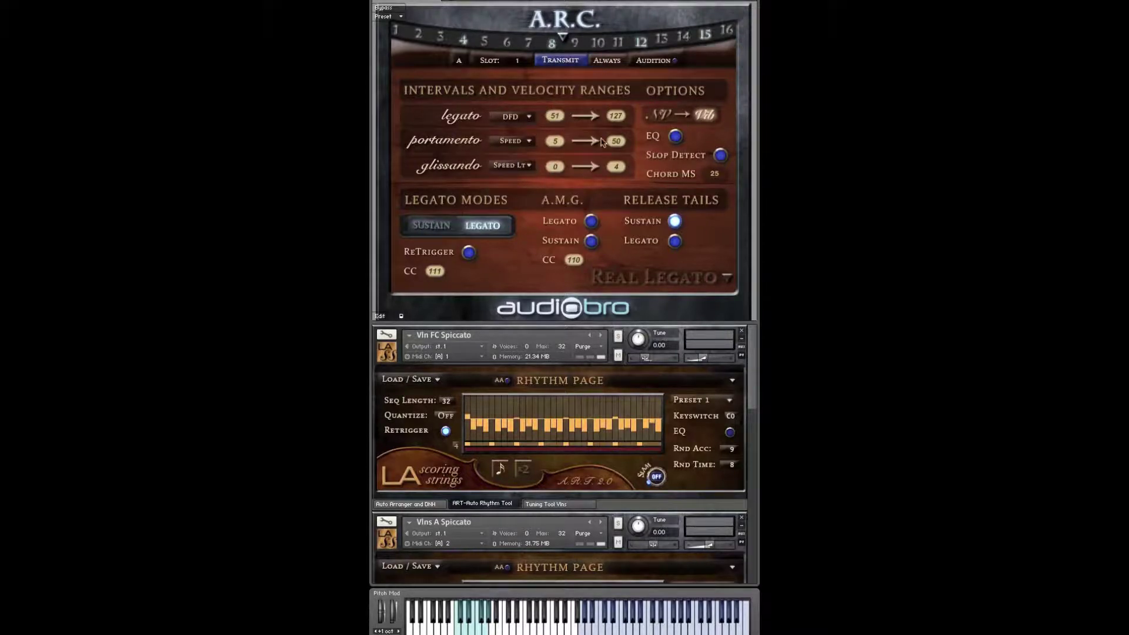
# Switch on the NV → Vib and legato EQ options
pyautogui.click(658, 117)
pyautogui.click(658, 118)
pyautogui.click(658, 117)
pyautogui.click(675, 136)
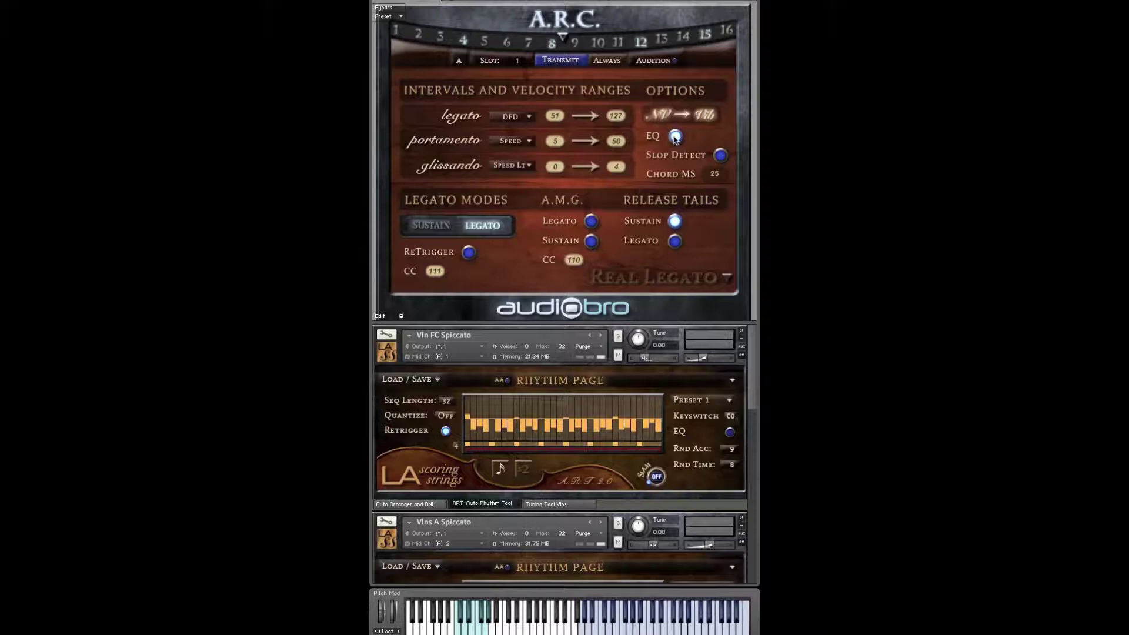
pyautogui.click(675, 136)
pyautogui.click(675, 137)
# Return to the Performance Tools menu and open the A.R.T. rhythm page
pyautogui.moveTo(750, 363); pyautogui.dragTo(460, 75)
pyautogui.click(652, 276)
pyautogui.click(638, 174)
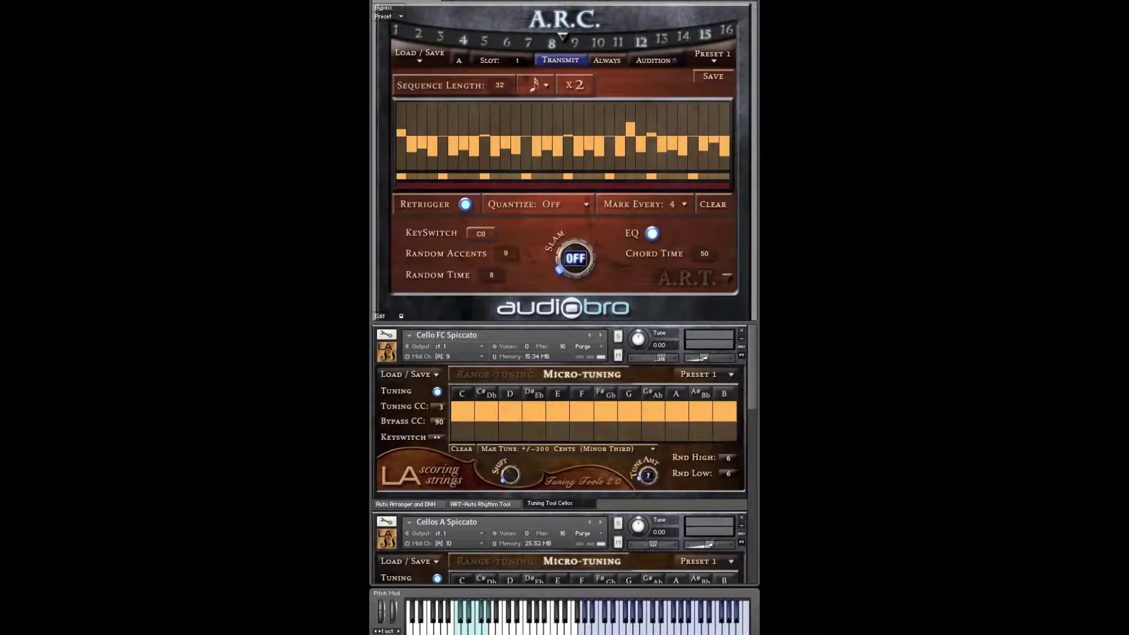
# Target all slots, draw an arc of step values, and accent two steps in the sequence
pyautogui.click(566, 47)
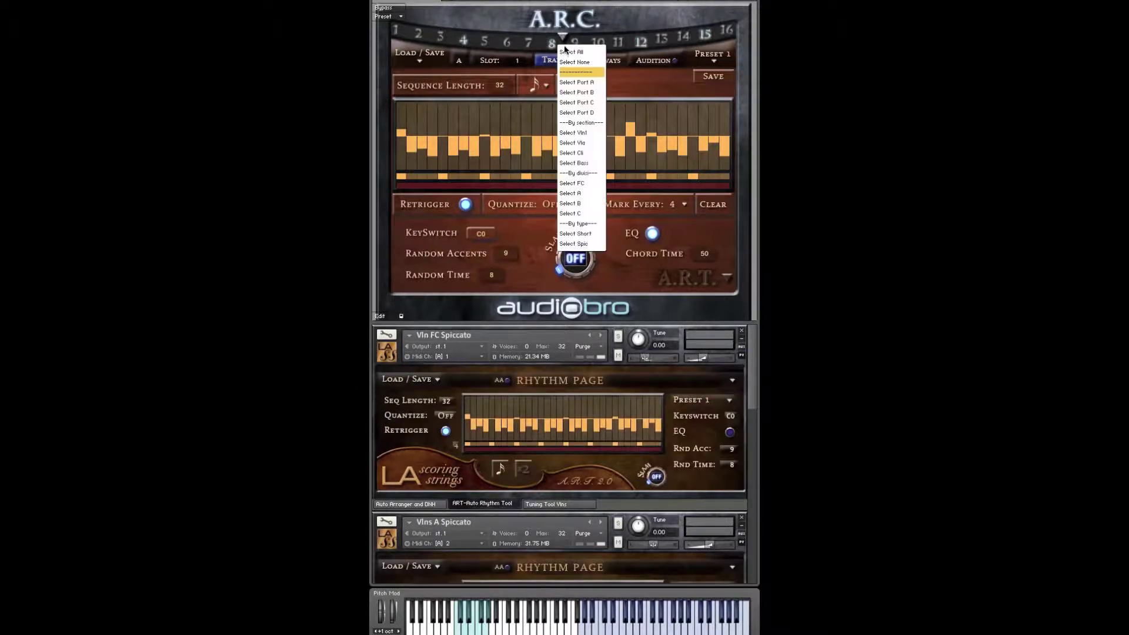
pyautogui.click(568, 53)
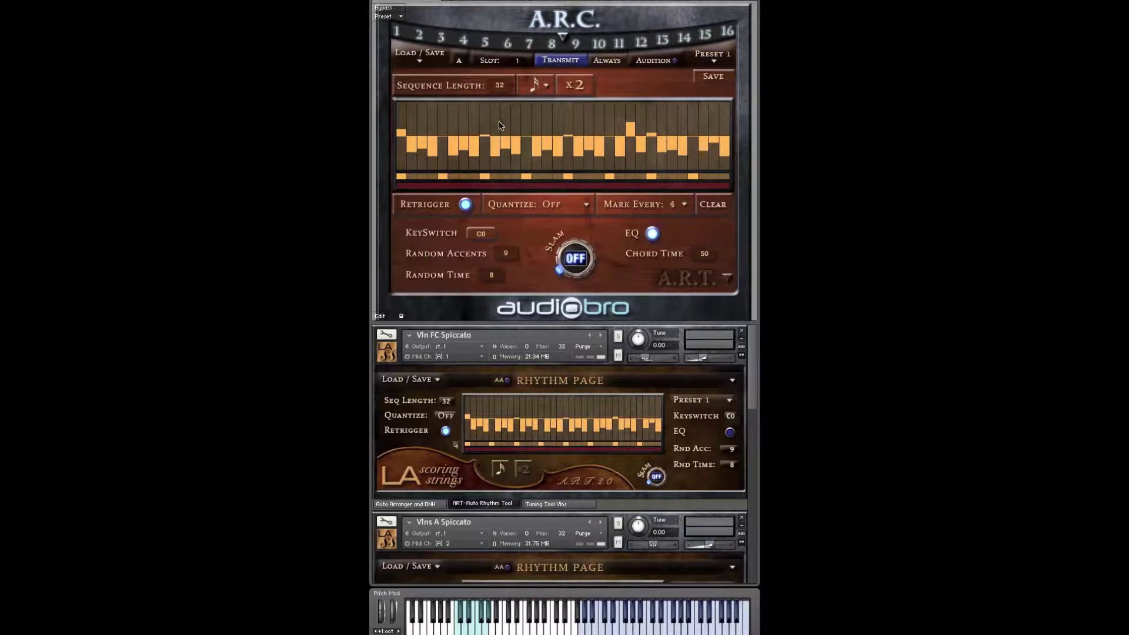
pyautogui.click(582, 60)
pyautogui.moveTo(491, 124)
pyautogui.mouseDown()
pyautogui.moveTo(529, 134)
pyautogui.moveTo(566, 120)
pyautogui.moveTo(684, 143)
pyautogui.moveTo(701, 132)
pyautogui.moveTo(526, 161)
pyautogui.moveTo(444, 133)
pyautogui.moveTo(694, 129)
pyautogui.moveTo(475, 171)
pyautogui.moveTo(555, 123)
pyautogui.mouseUp()
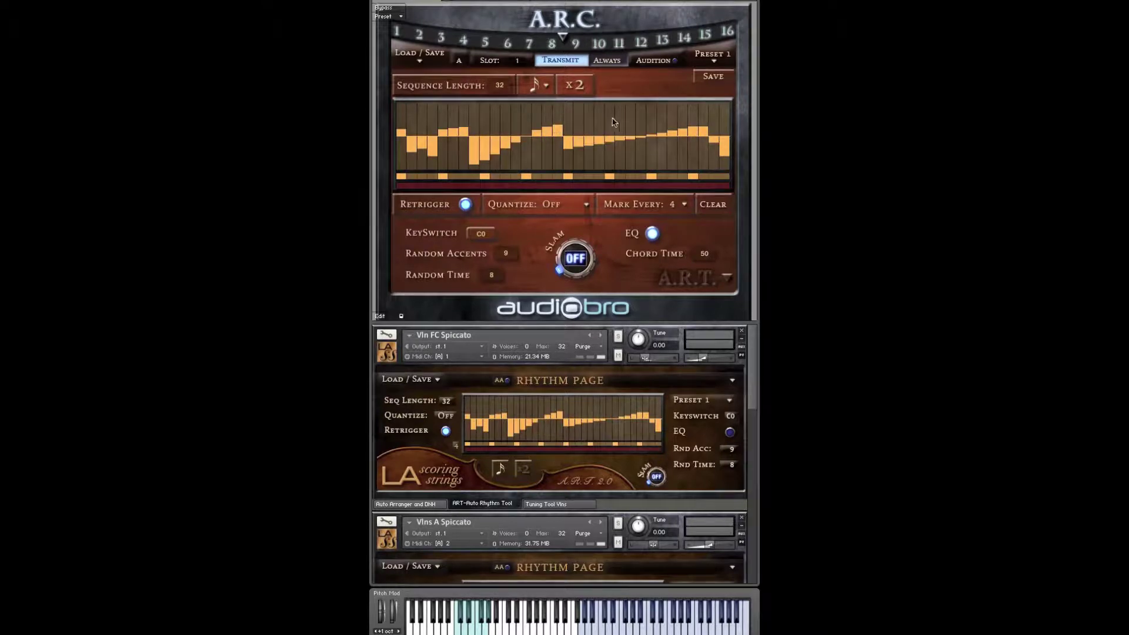
pyautogui.click(567, 42)
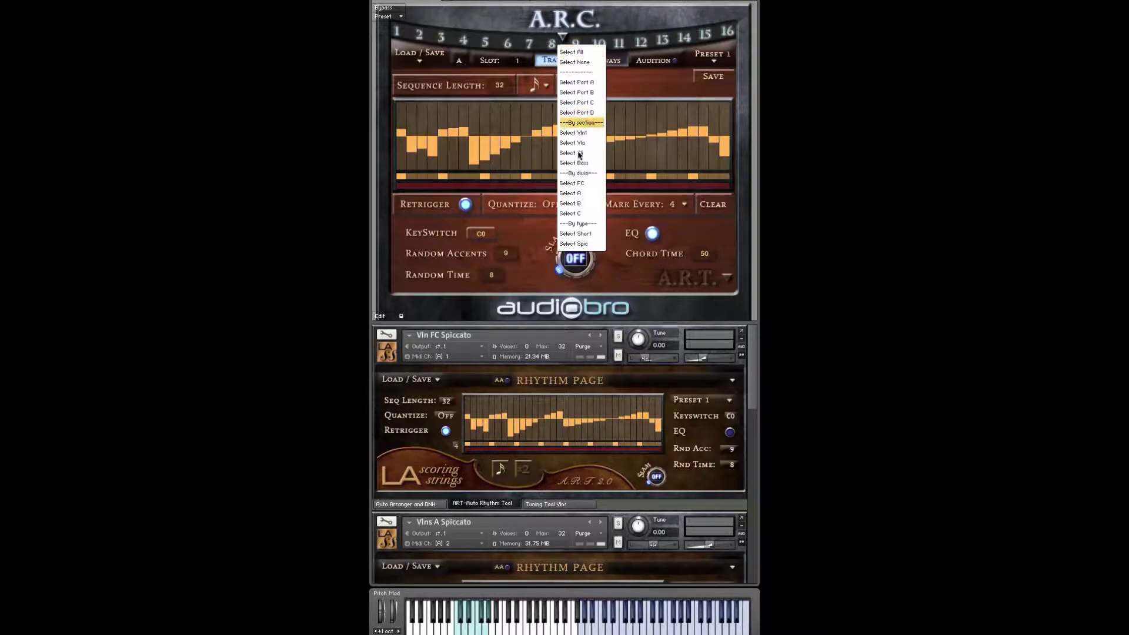
pyautogui.click(496, 118)
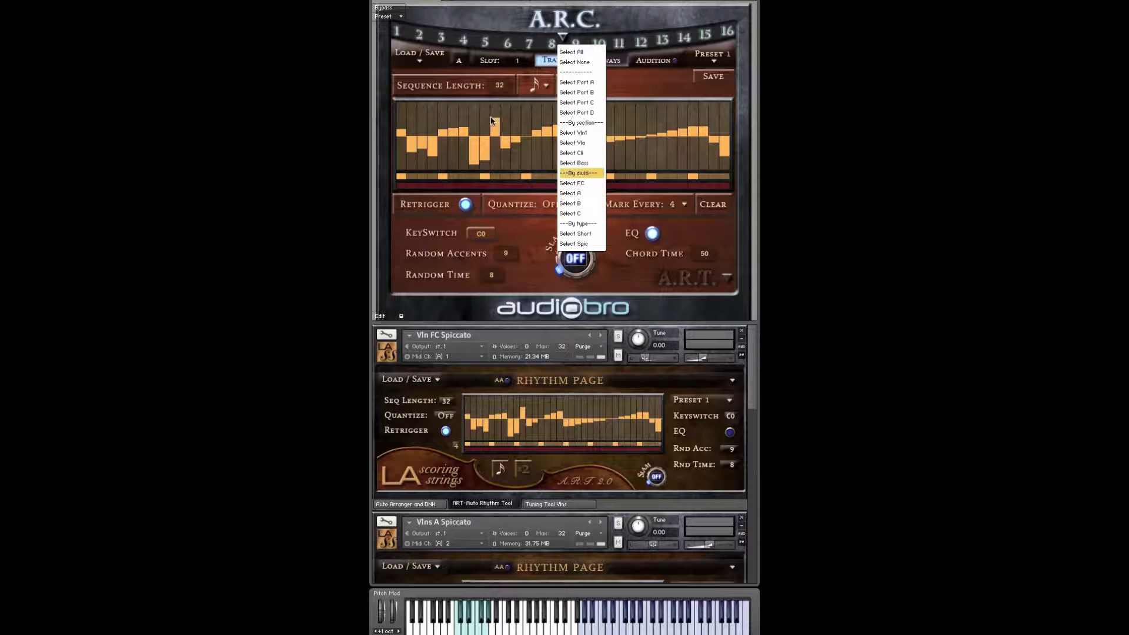
pyautogui.click(672, 107)
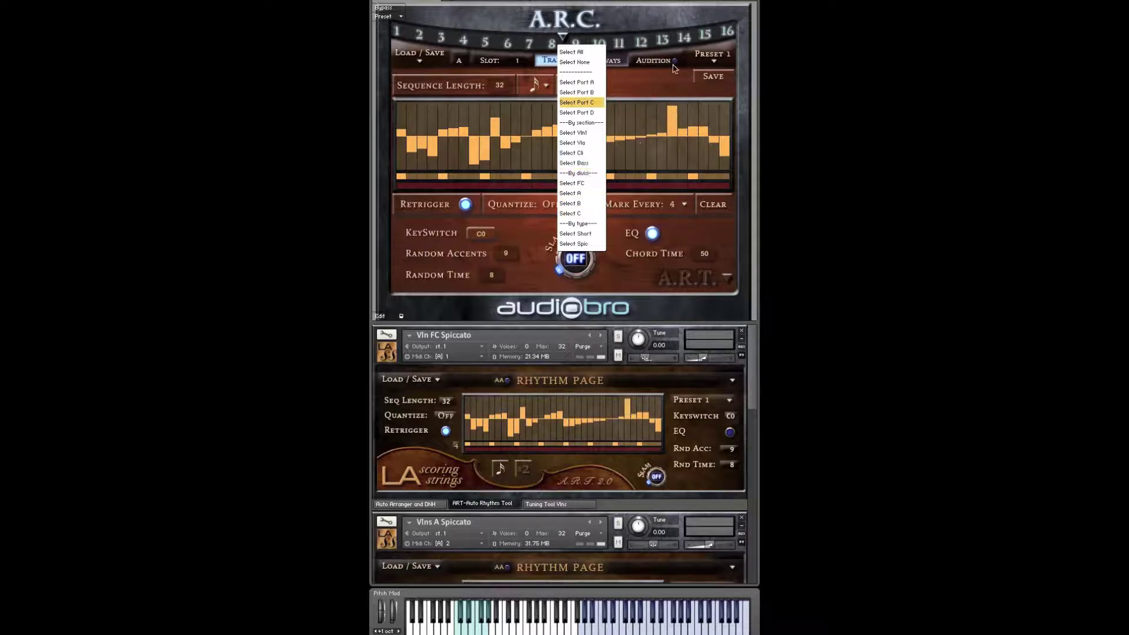
# Load Preset 1 rhythm pattern, adjust one step's velocity, and return to the main menu
pyautogui.click(713, 59)
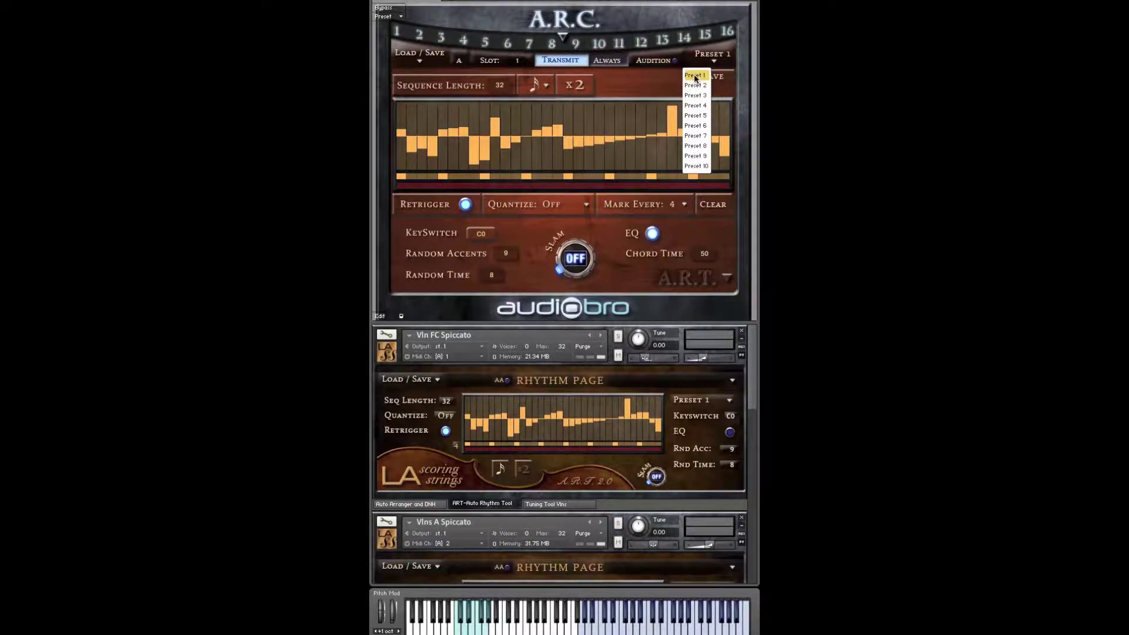
pyautogui.click(695, 78)
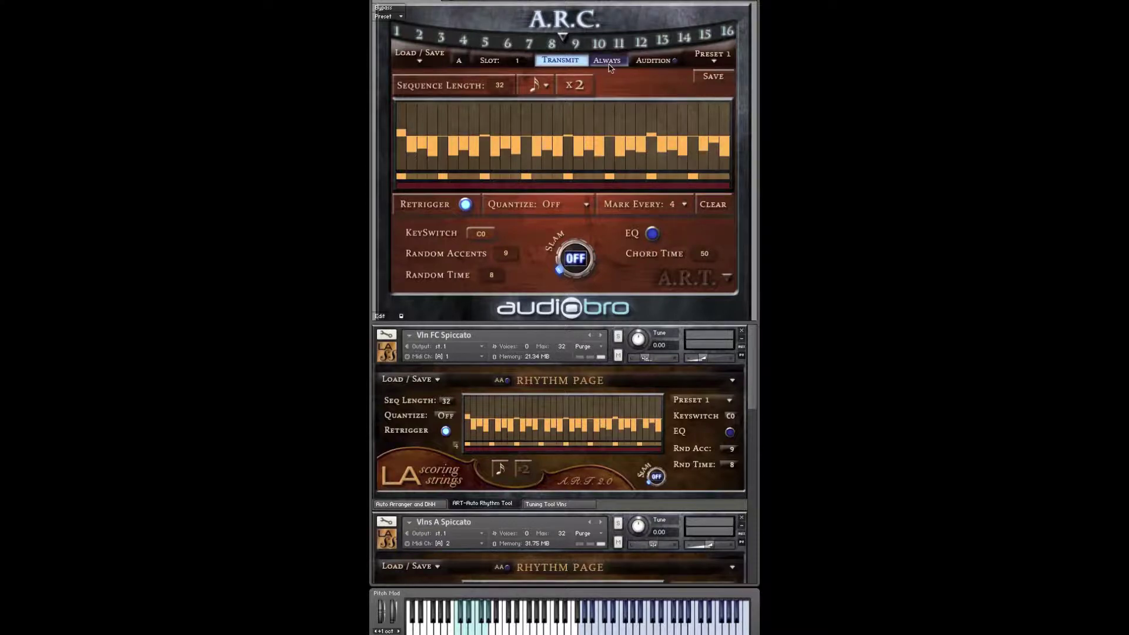
pyautogui.click(611, 124)
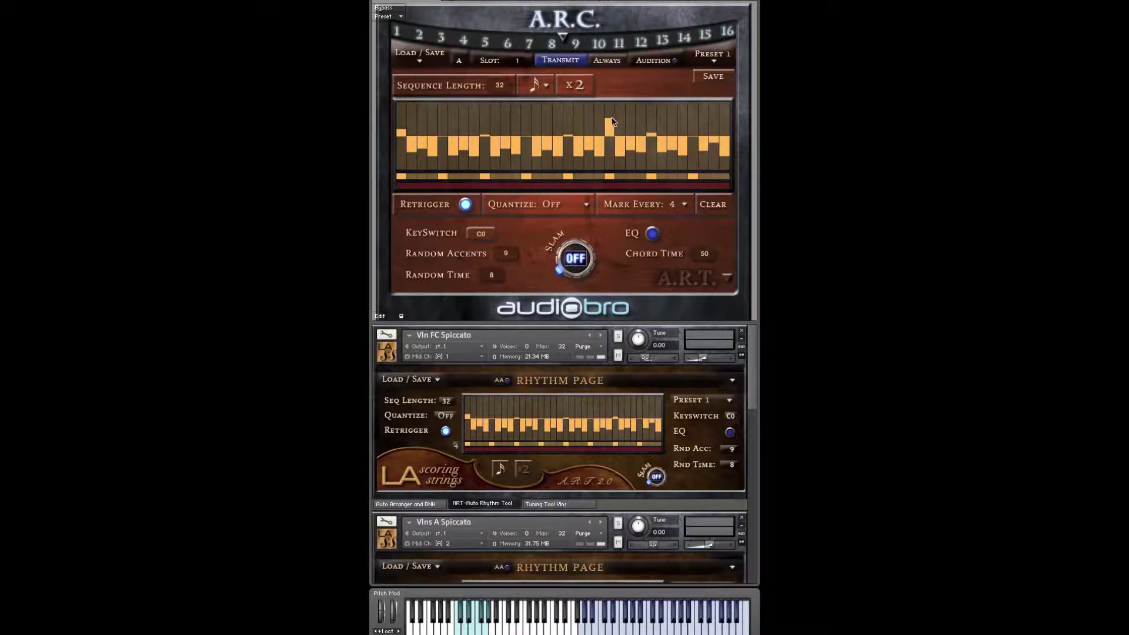
pyautogui.click(612, 130)
pyautogui.click(698, 288)
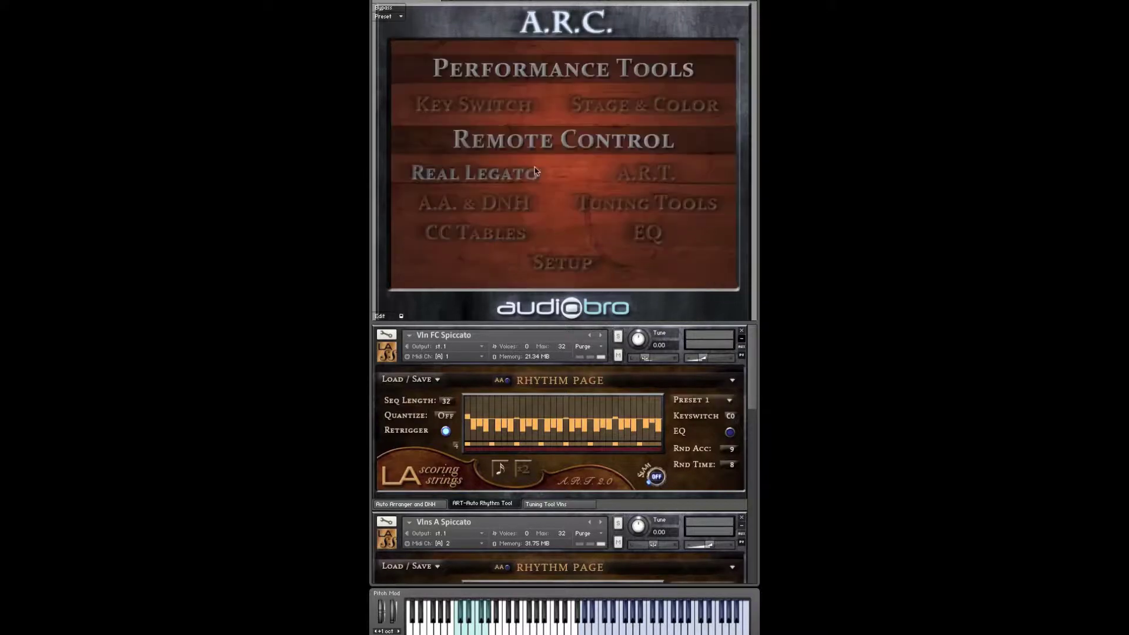
pyautogui.click(509, 209)
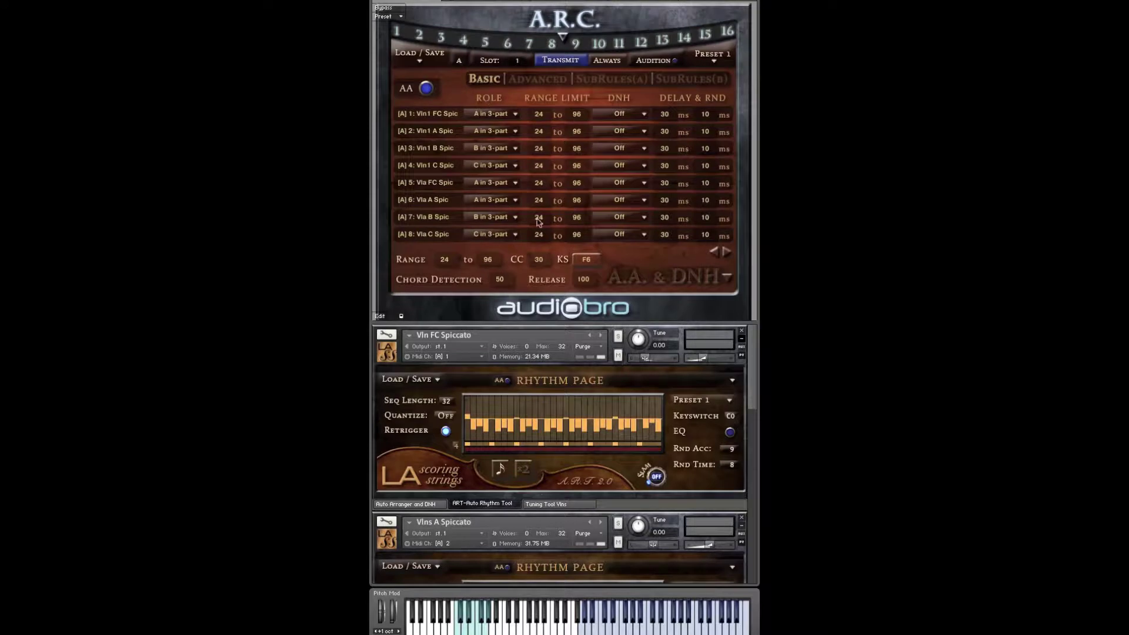
pyautogui.click(728, 253)
pyautogui.click(713, 252)
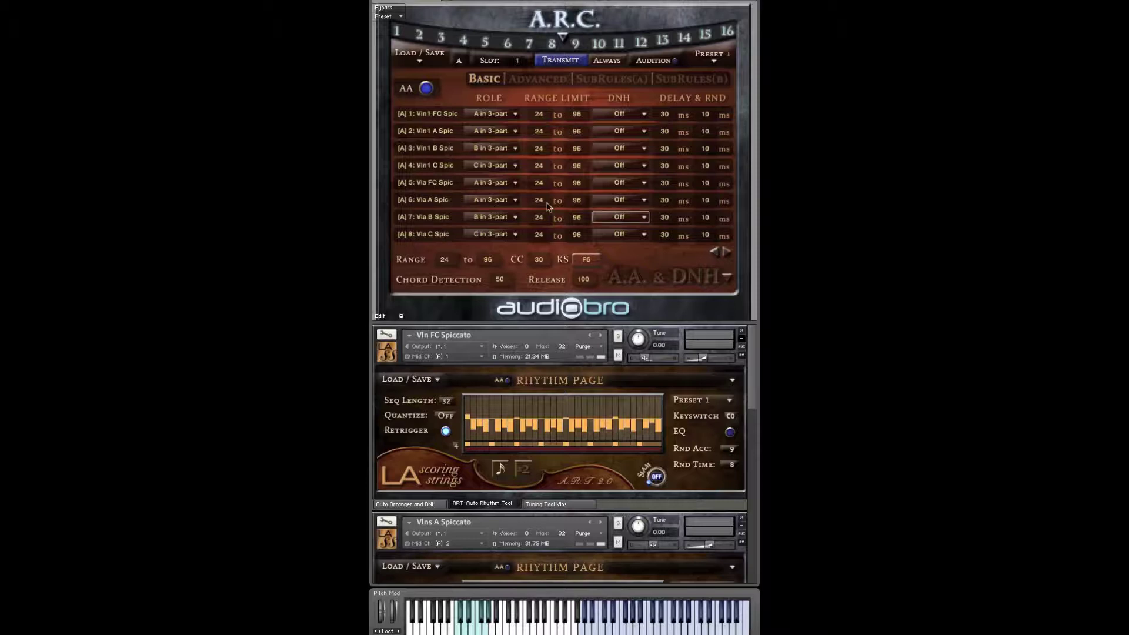
pyautogui.click(564, 40)
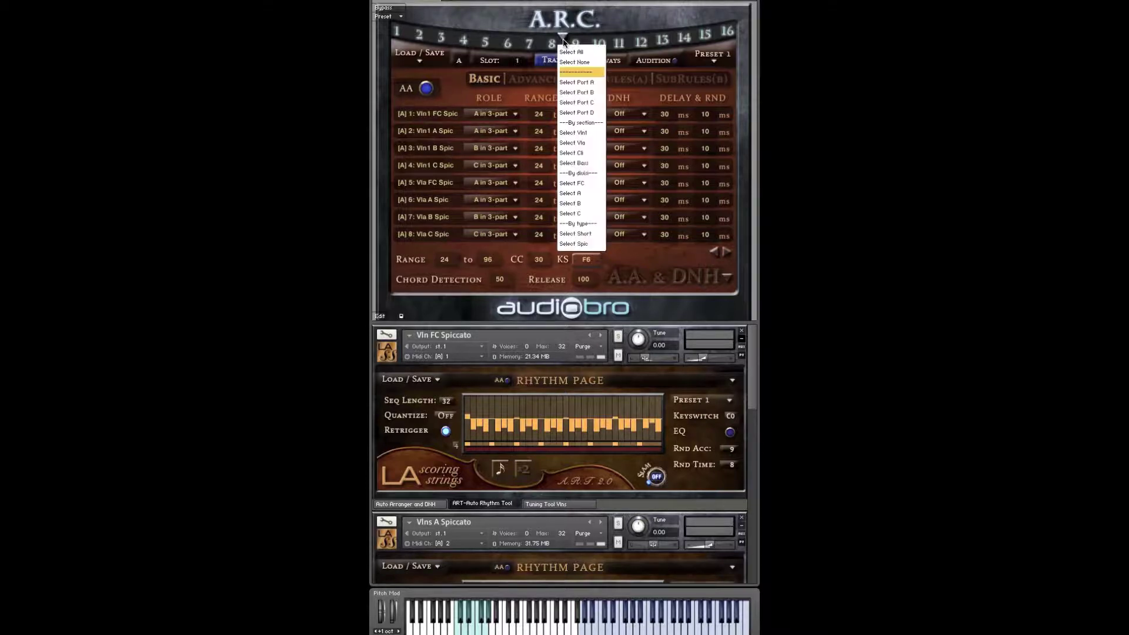
pyautogui.click(577, 134)
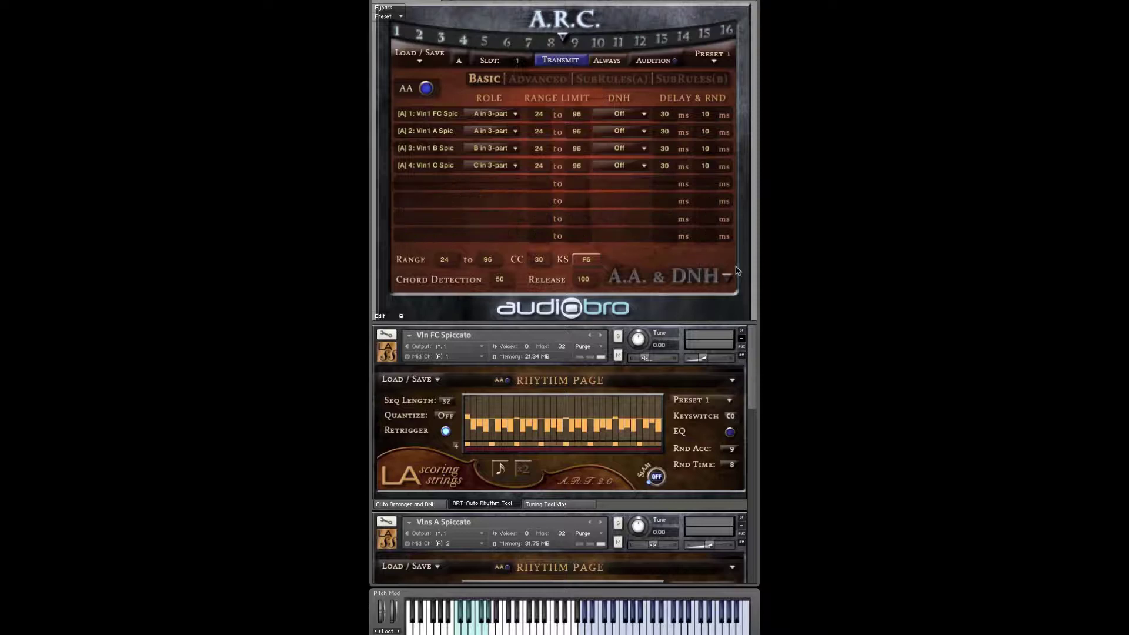
pyautogui.click(562, 39)
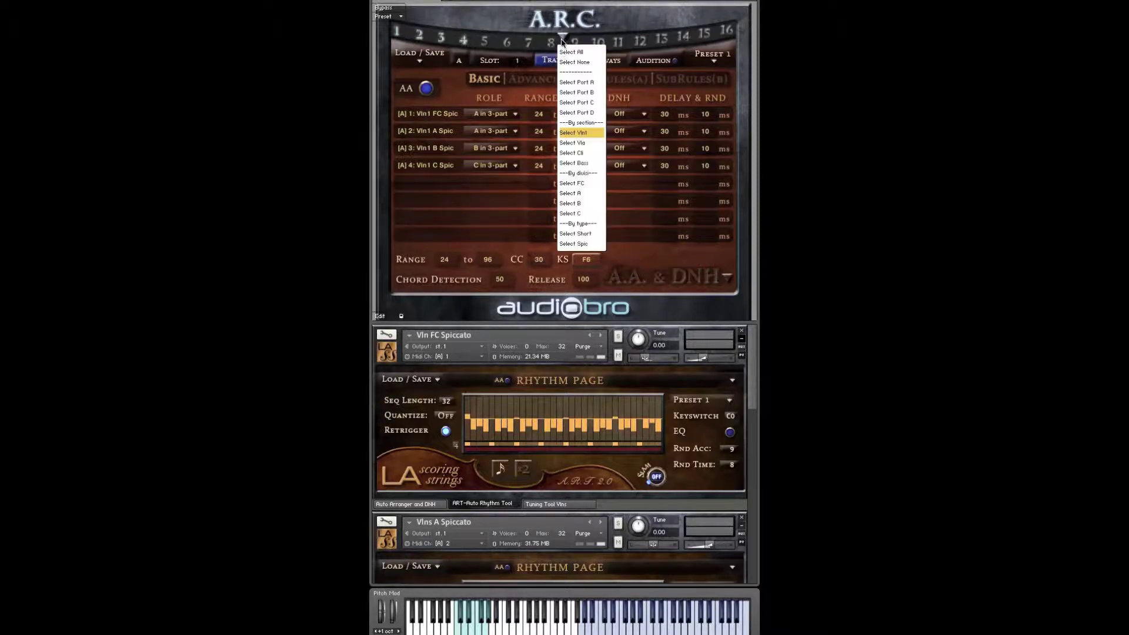
pyautogui.click(575, 153)
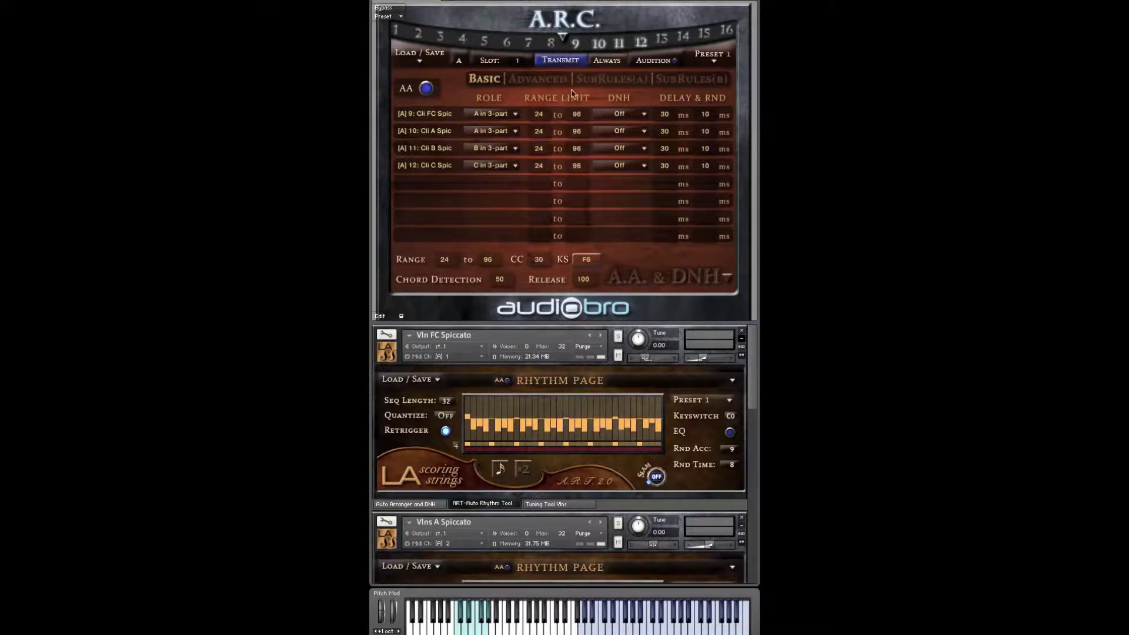
pyautogui.click(562, 40)
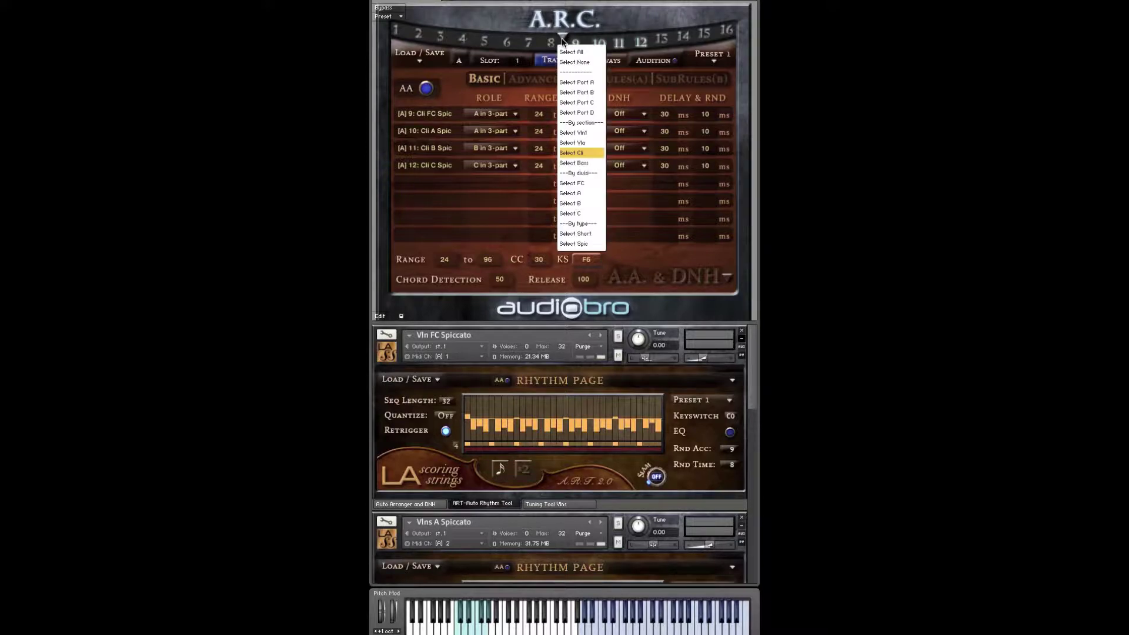
pyautogui.click(579, 181)
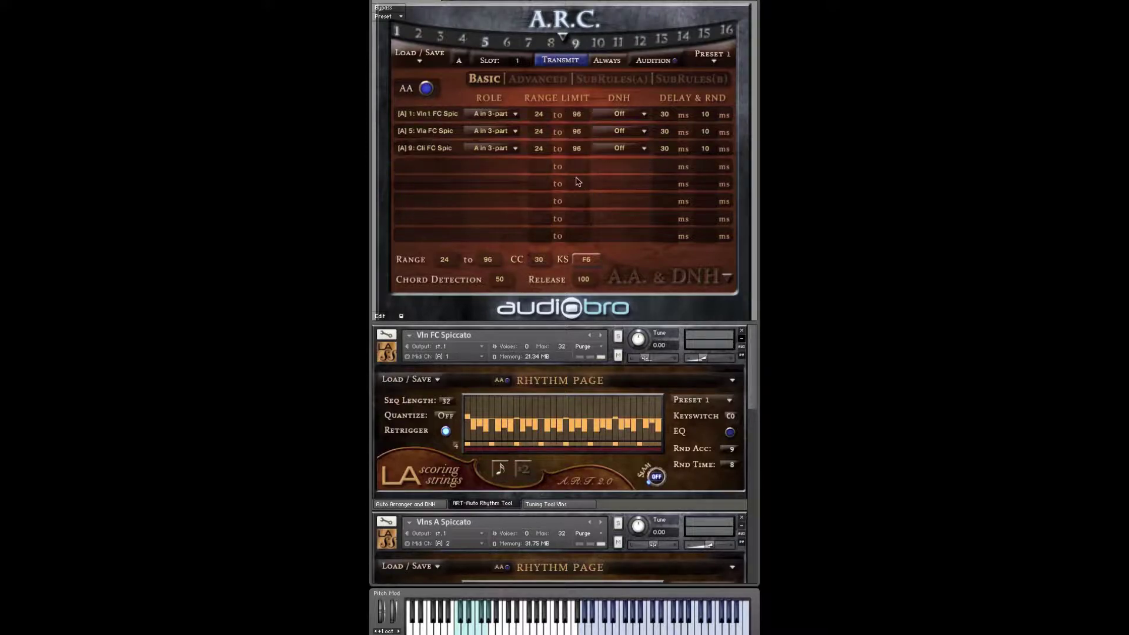
pyautogui.click(563, 39)
pyautogui.click(568, 58)
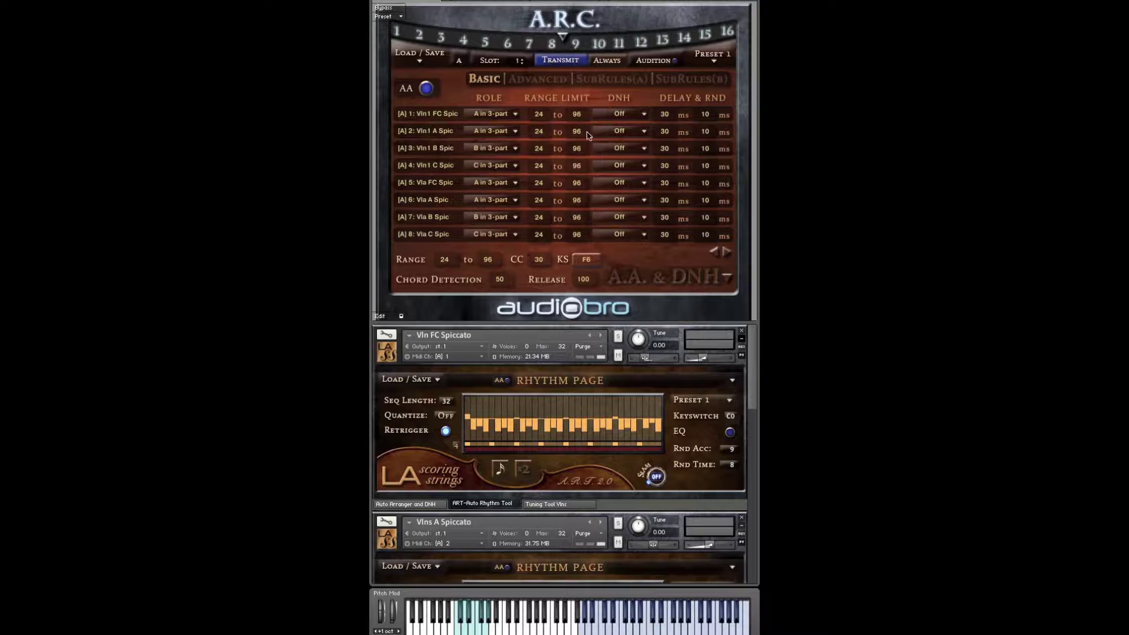
pyautogui.click(561, 39)
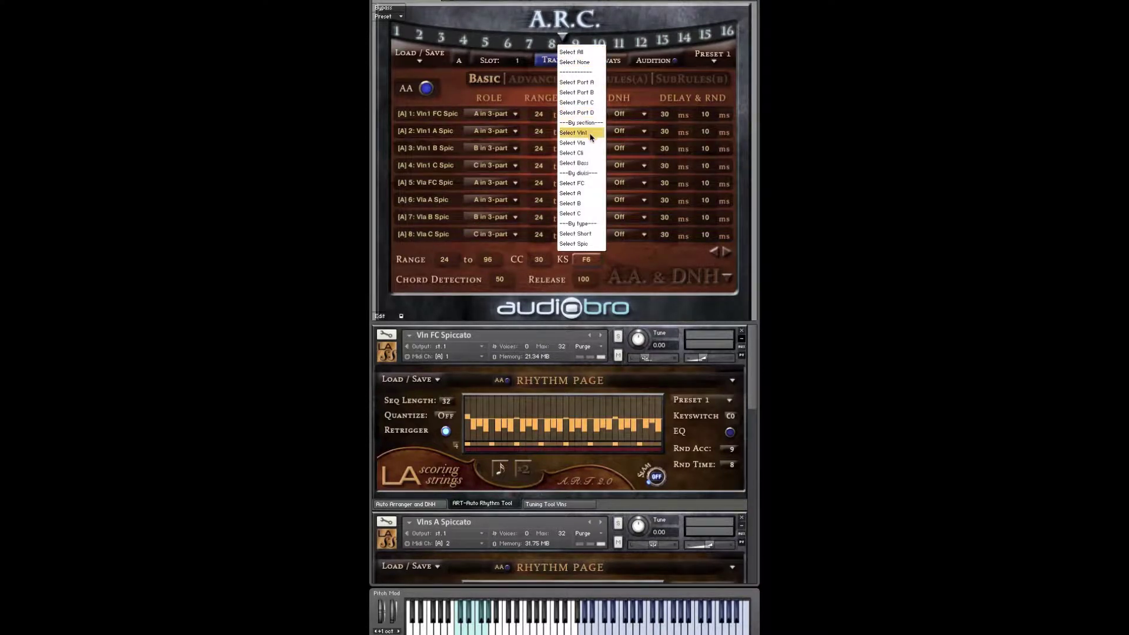
pyautogui.click(587, 157)
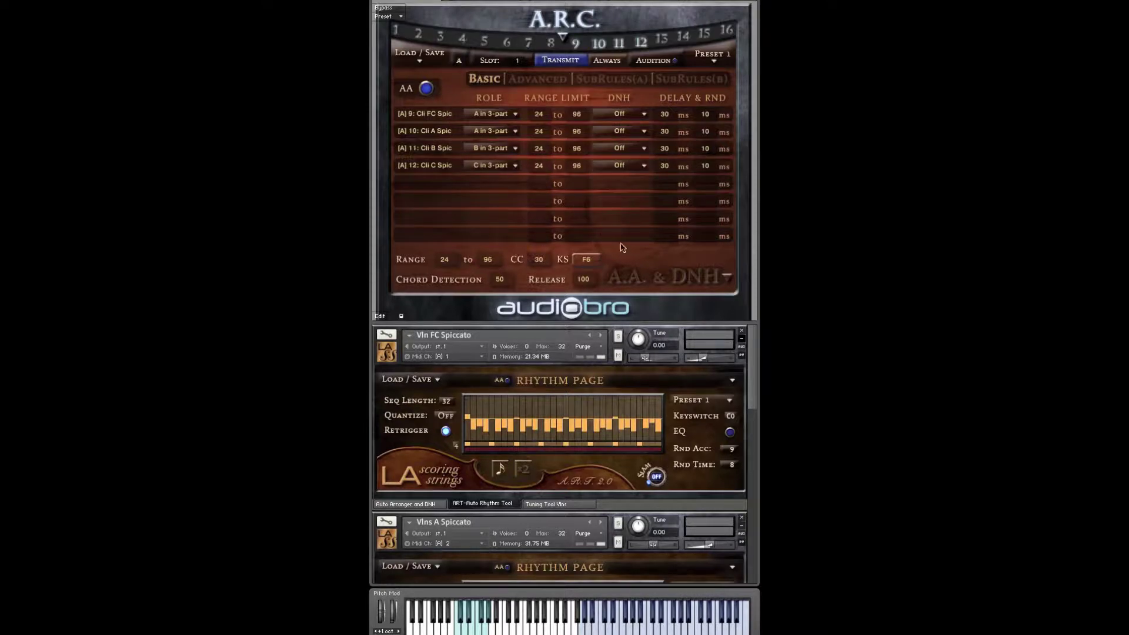
pyautogui.click(654, 274)
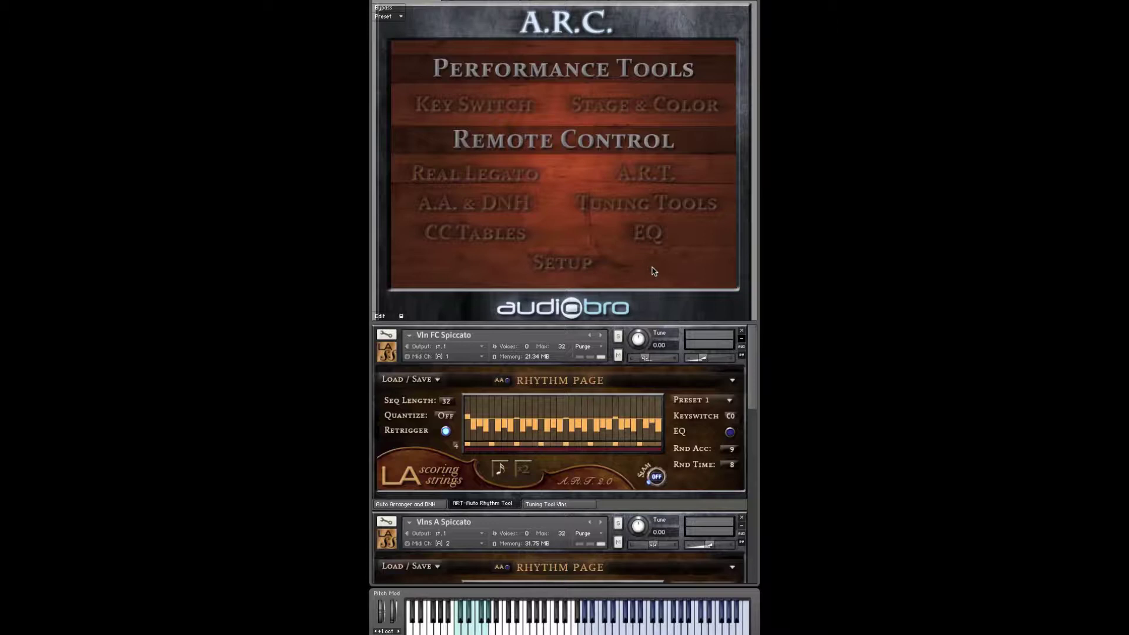
# On the Tuning Tools page, choose MicroTuning and draw a tuning curve across the twelve notes
pyautogui.click(606, 205)
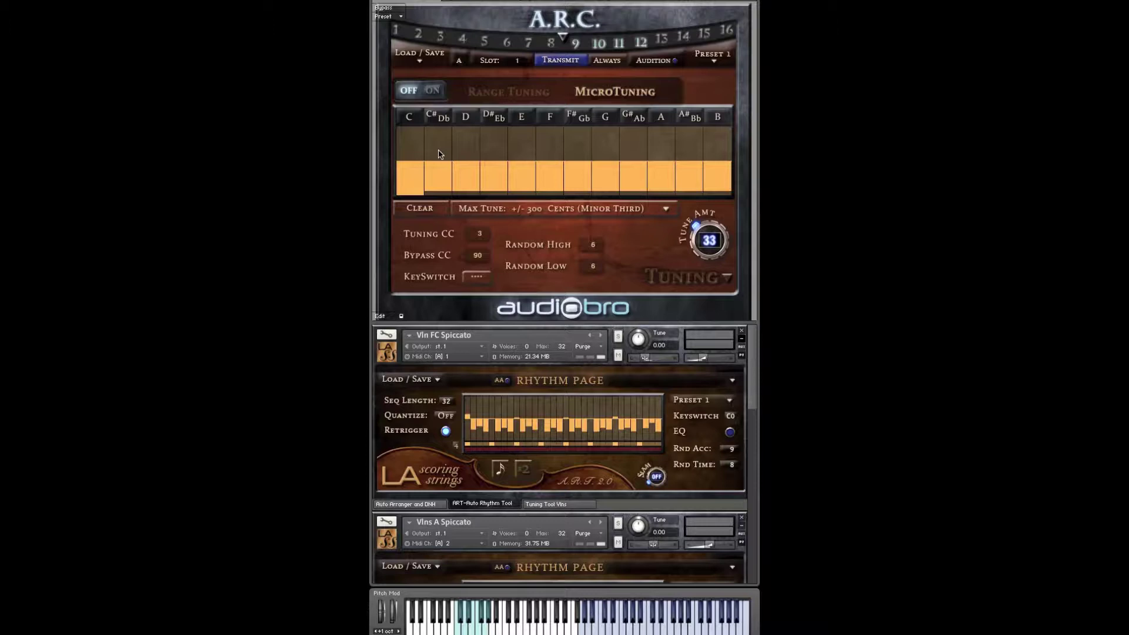
pyautogui.click(497, 94)
pyautogui.click(600, 96)
pyautogui.moveTo(423, 155)
pyautogui.mouseDown()
pyautogui.moveTo(449, 142)
pyautogui.moveTo(723, 160)
pyautogui.moveTo(436, 147)
pyautogui.mouseUp()
pyautogui.moveTo(510, 160); pyautogui.dragTo(466, 152)
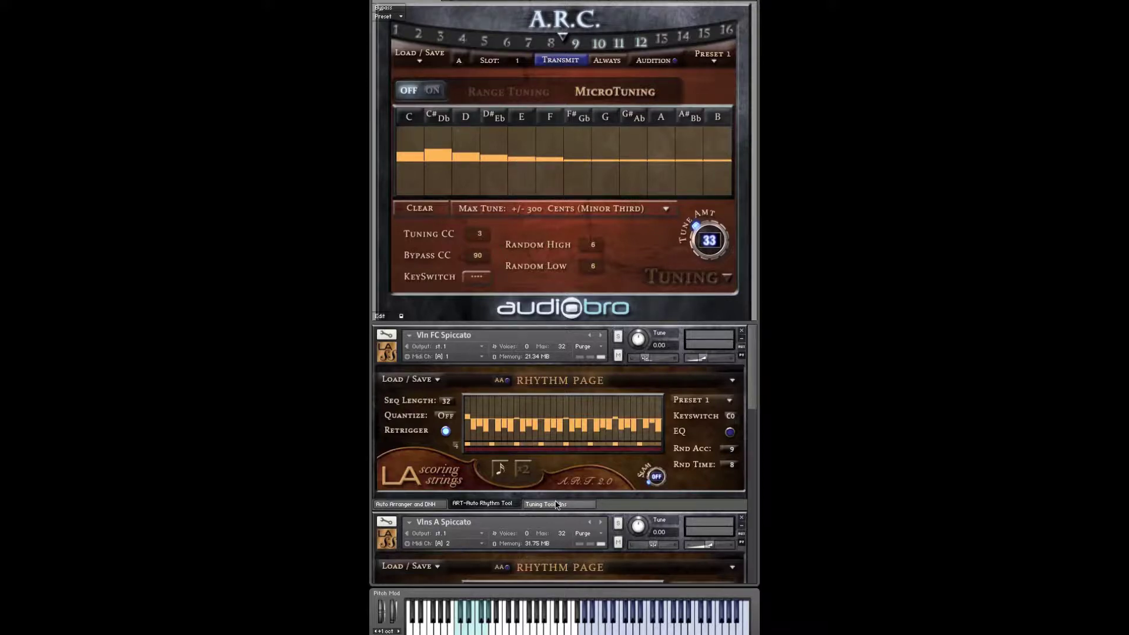
# Enable continuous transmit and raise all twelve MicroTuning bars to maximum
pyautogui.scroll(-10, 623, 470)
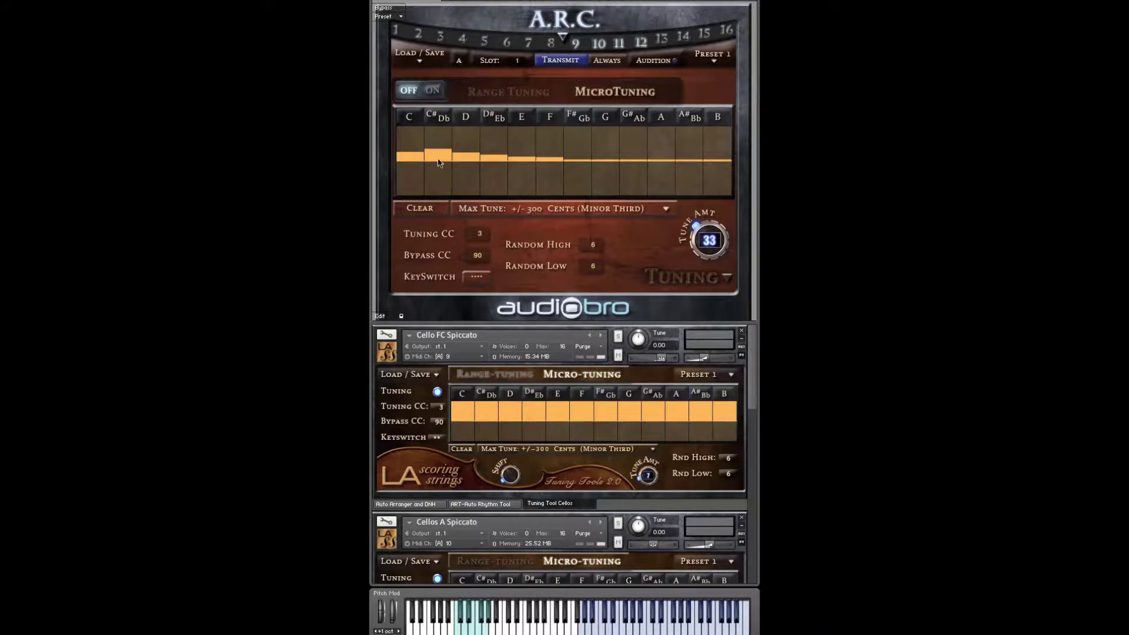
pyautogui.click(611, 63)
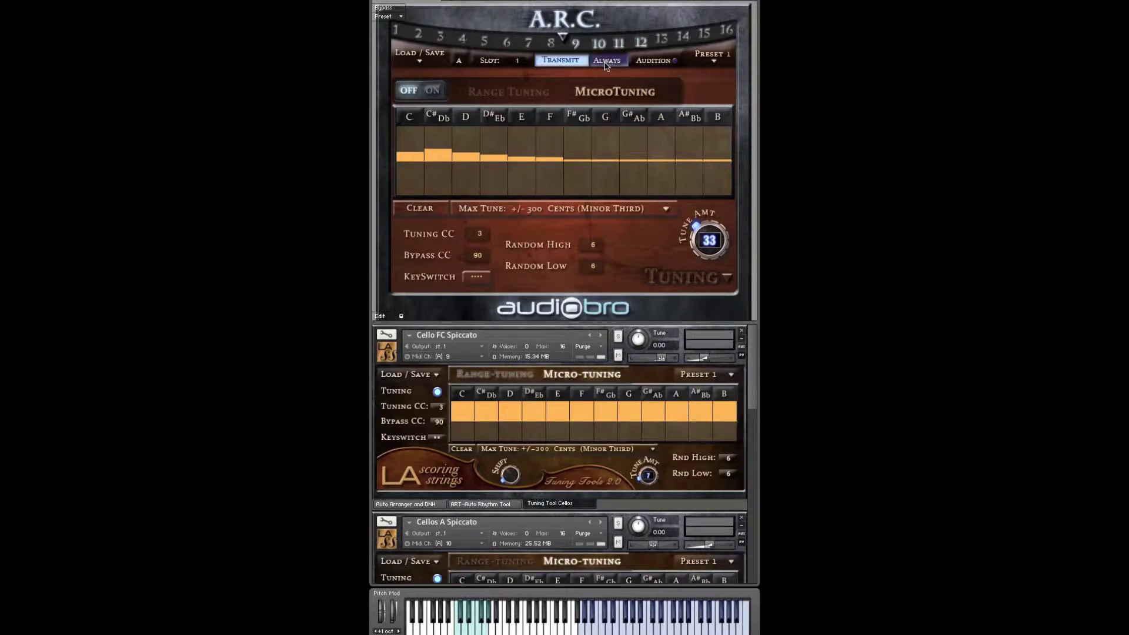
pyautogui.moveTo(421, 136)
pyautogui.mouseDown()
pyautogui.moveTo(718, 125)
pyautogui.moveTo(405, 128)
pyautogui.mouseUp()
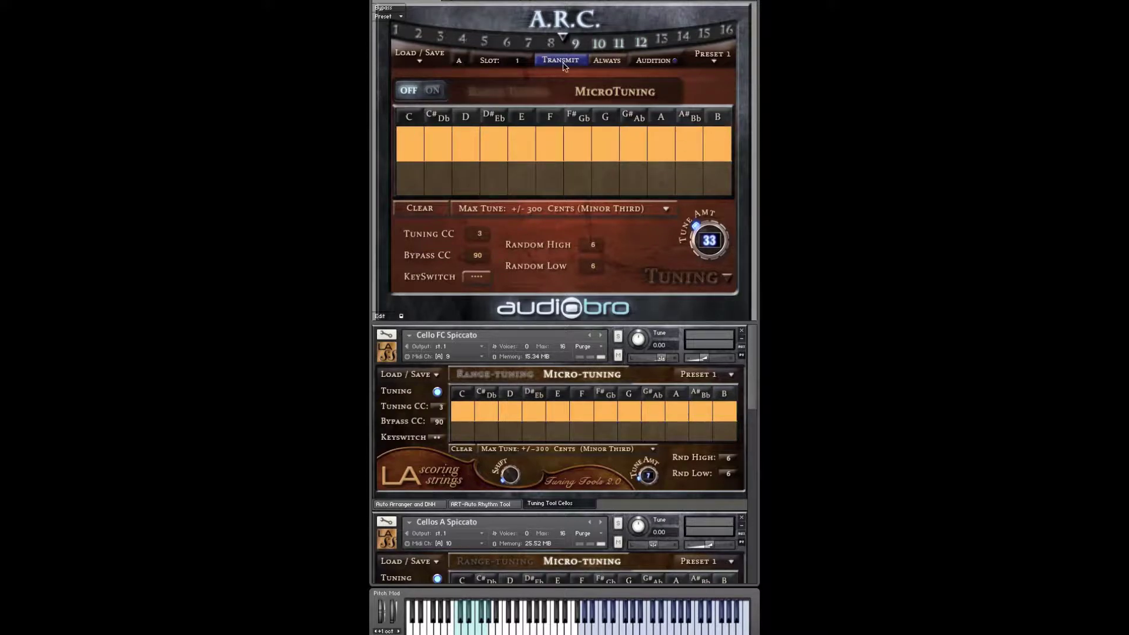
# Target only the FC instruments, transmit the tuning, and draw new micro-tuning offsets
pyautogui.click(564, 39)
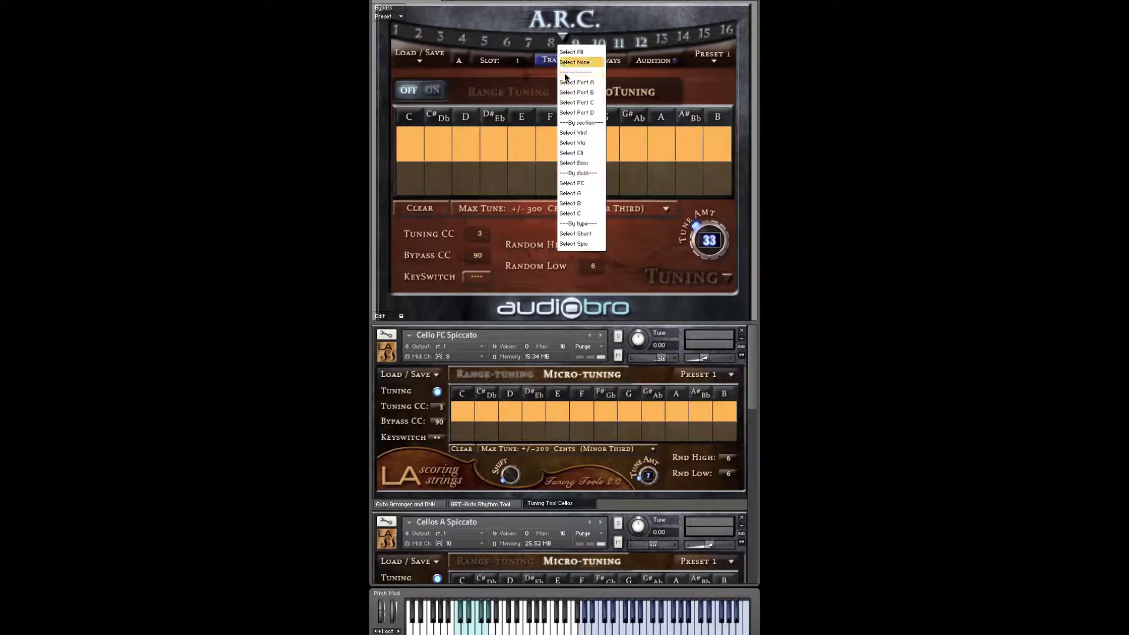
pyautogui.click(573, 183)
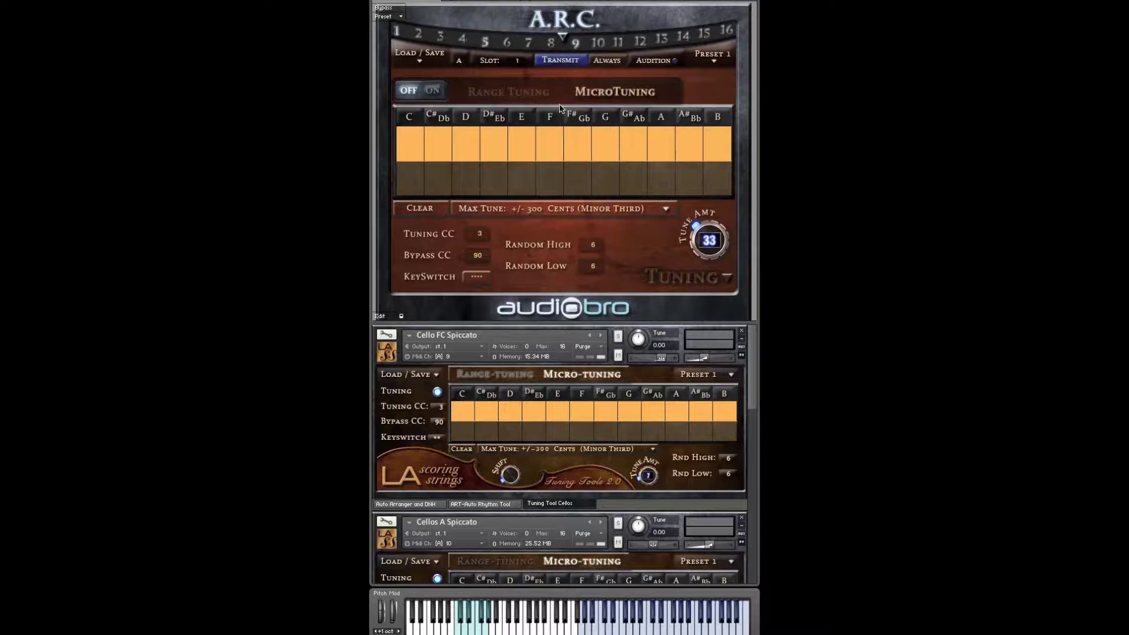
pyautogui.click(562, 61)
pyautogui.moveTo(416, 151); pyautogui.dragTo(729, 154)
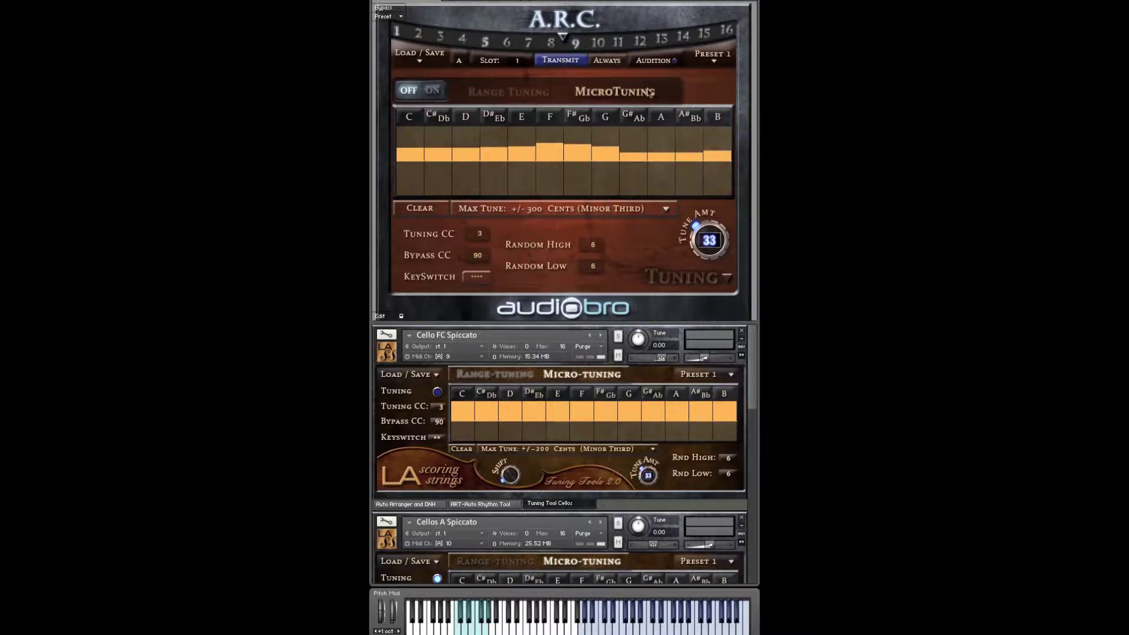
# Pick other instrument divisions, redraw the C-to-B bars, and transmit the new tuning
pyautogui.click(563, 37)
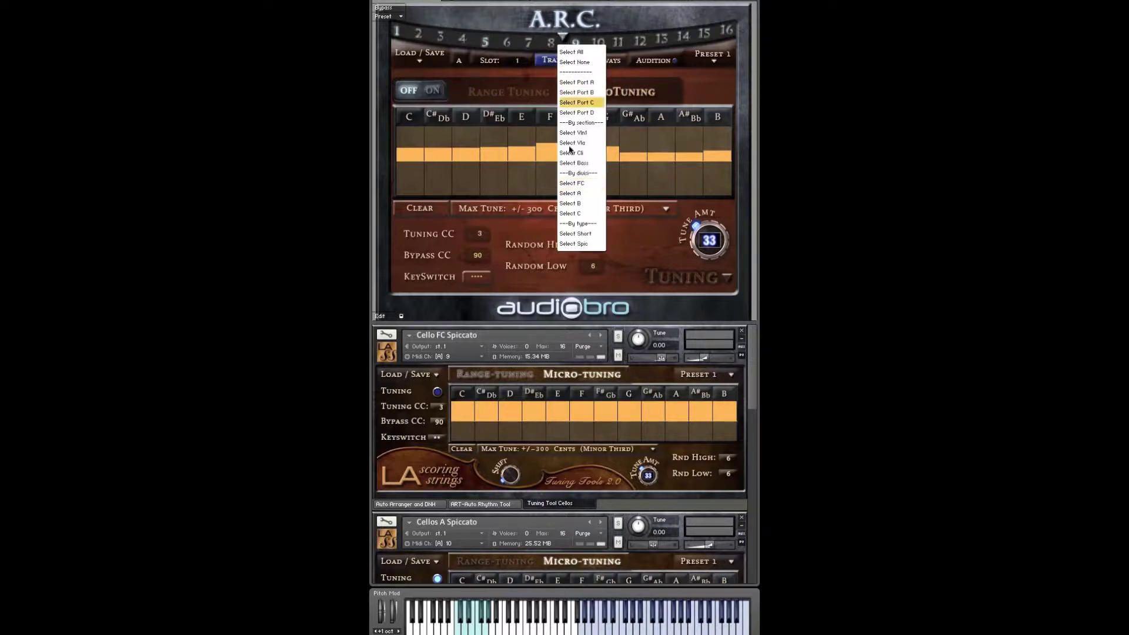
pyautogui.click(575, 198)
pyautogui.click(545, 62)
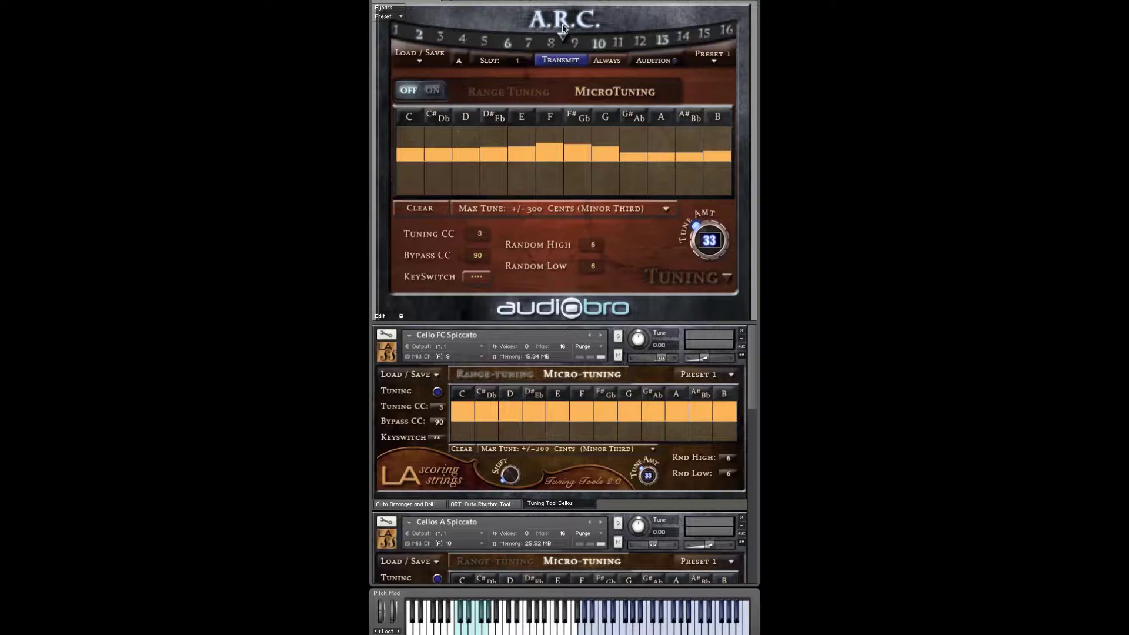
pyautogui.click(563, 38)
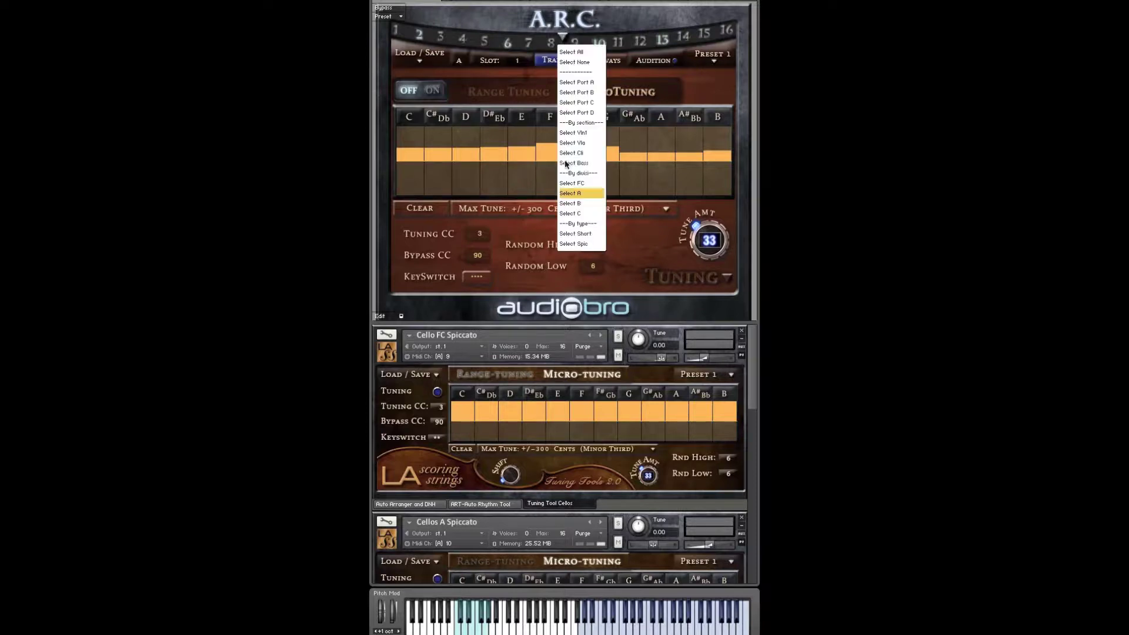
pyautogui.click(575, 200)
pyautogui.moveTo(415, 183)
pyautogui.mouseDown()
pyautogui.moveTo(708, 198)
pyautogui.moveTo(718, 180)
pyautogui.moveTo(544, 179)
pyautogui.mouseUp()
pyautogui.click(568, 61)
# Flatten all bars to one level, send them to the targeted cellos, and return to the menu
pyautogui.click(563, 37)
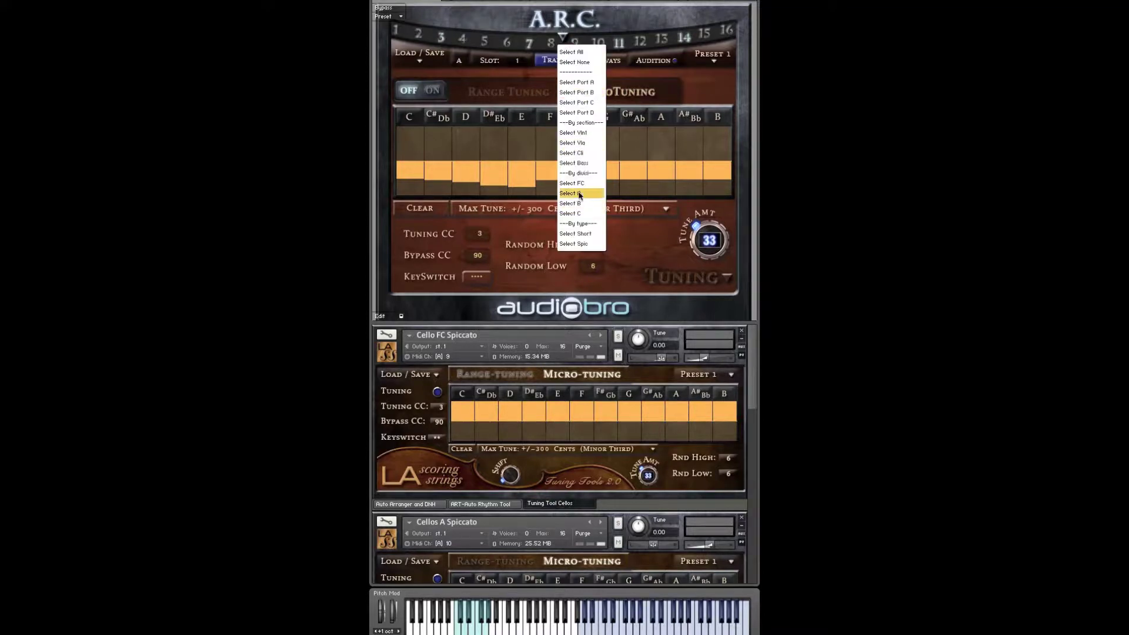
pyautogui.click(579, 212)
pyautogui.moveTo(433, 191); pyautogui.dragTo(729, 200)
pyautogui.click(568, 64)
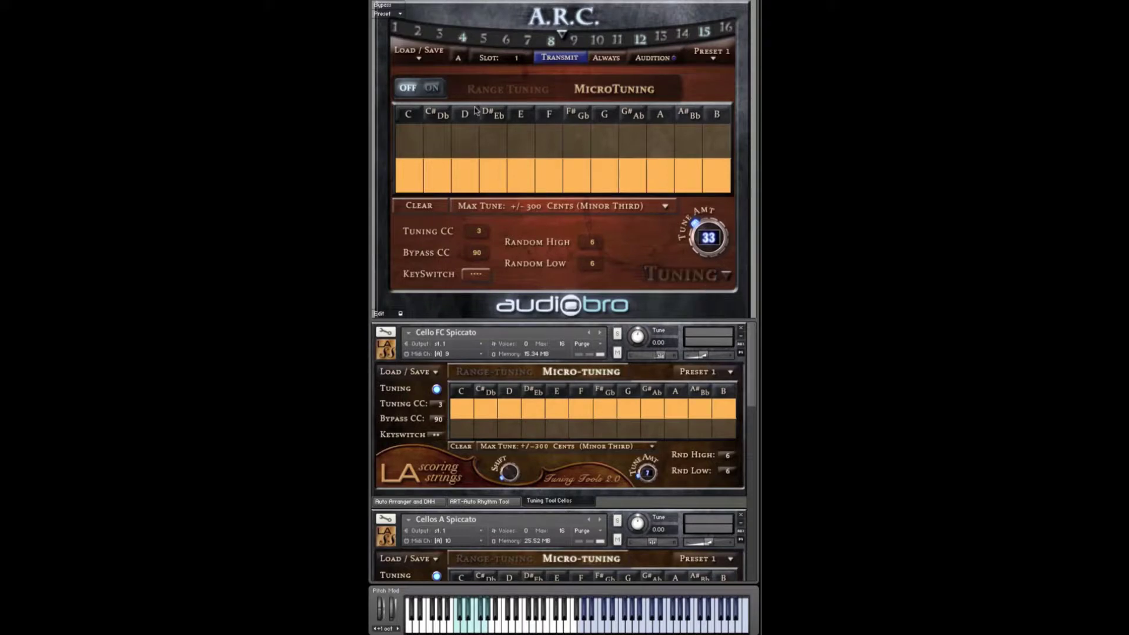
pyautogui.click(658, 272)
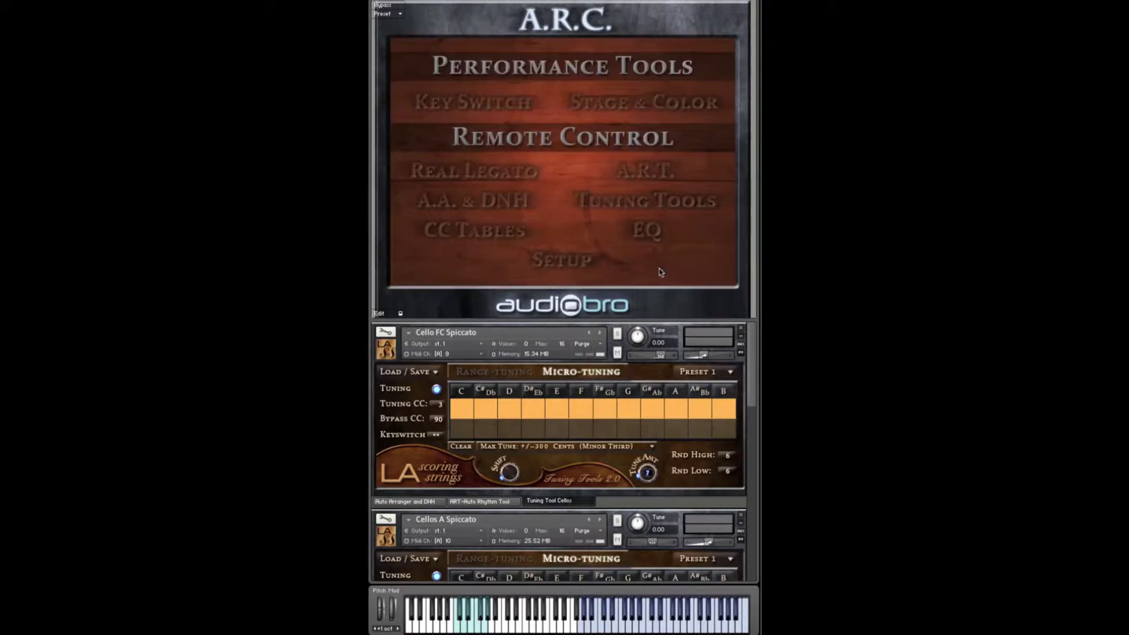
# On the CC Tables page, redraw the Layer Volume table as an S-curve with a plateau
pyautogui.click(474, 231)
pyautogui.moveTo(458, 191)
pyautogui.mouseDown()
pyautogui.moveTo(620, 123)
pyautogui.moveTo(677, 115)
pyautogui.moveTo(541, 154)
pyautogui.moveTo(456, 158)
pyautogui.moveTo(429, 189)
pyautogui.moveTo(694, 112)
pyautogui.mouseUp()
pyautogui.moveTo(527, 234); pyautogui.dragTo(521, 230)
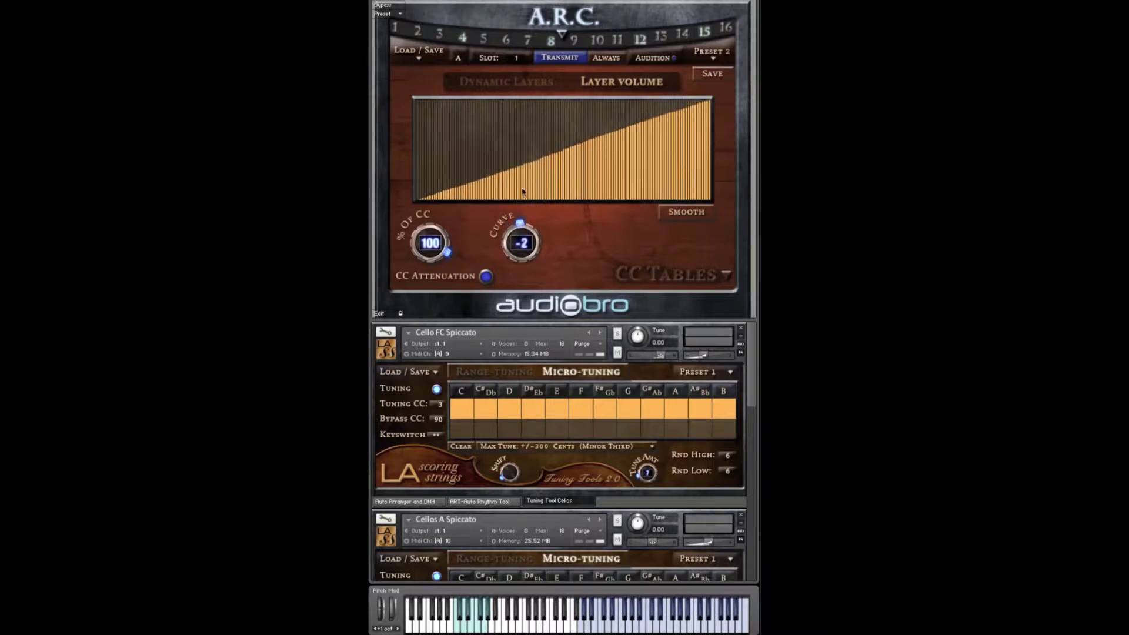
# Draw a hump, dip and high plateau into Dynamic Layers, then smooth it repeatedly
pyautogui.click(500, 82)
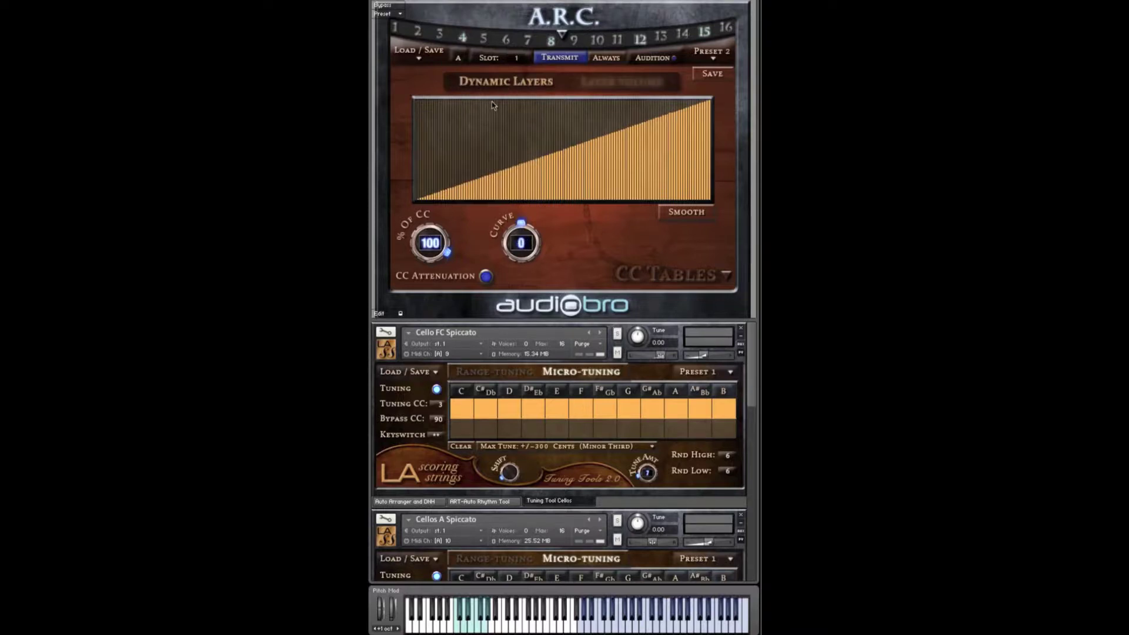
pyautogui.click(671, 82)
pyautogui.click(539, 90)
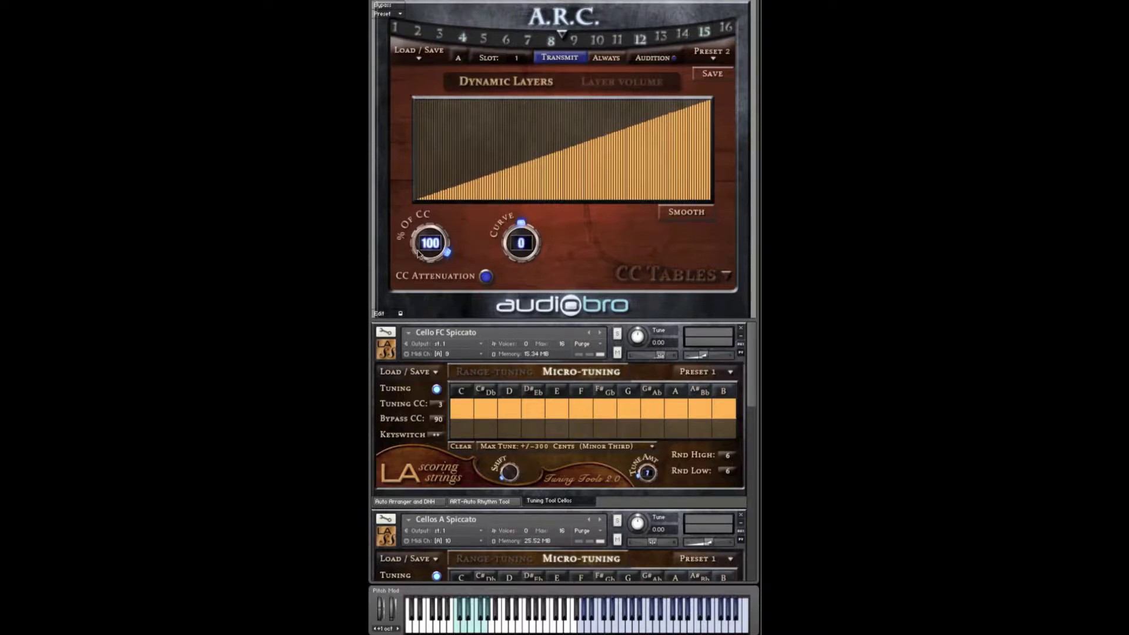
pyautogui.moveTo(451, 189)
pyautogui.mouseDown()
pyautogui.moveTo(491, 148)
pyautogui.moveTo(557, 158)
pyautogui.moveTo(579, 122)
pyautogui.moveTo(692, 123)
pyautogui.mouseUp()
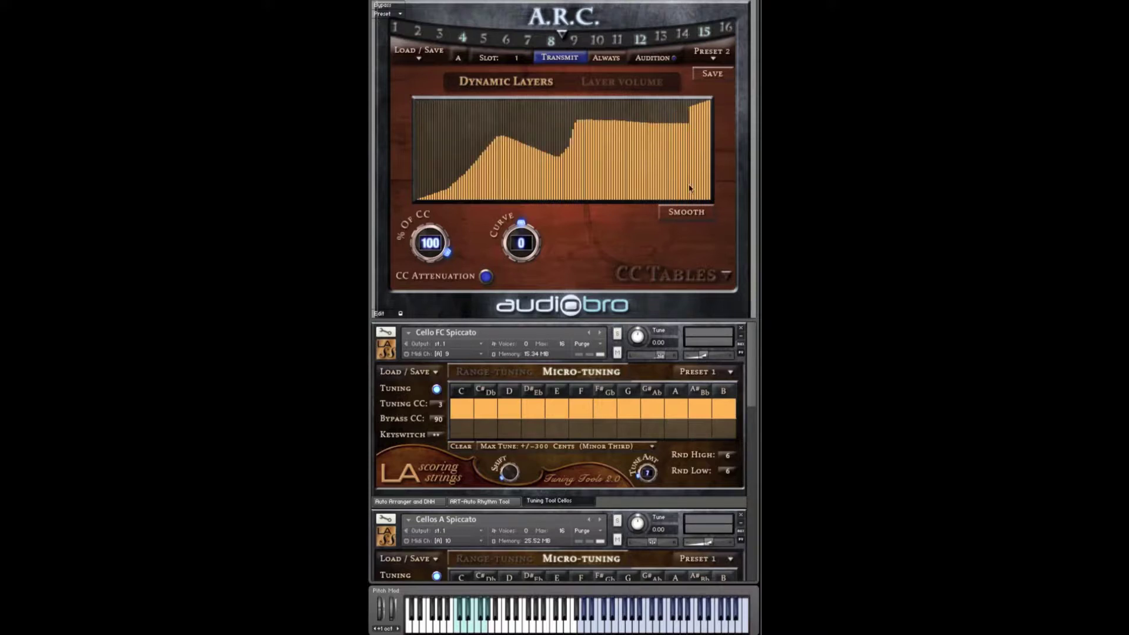
pyautogui.click(684, 213)
pyautogui.click(684, 213)
pyautogui.click(684, 212)
pyautogui.click(684, 213)
pyautogui.click(684, 213)
pyautogui.click(684, 213)
pyautogui.click(685, 213)
# Redraw Dynamic Layers as a linear ramp with Curve 3 and load a stored CC preset
pyautogui.moveTo(518, 247); pyautogui.dragTo(516, 249)
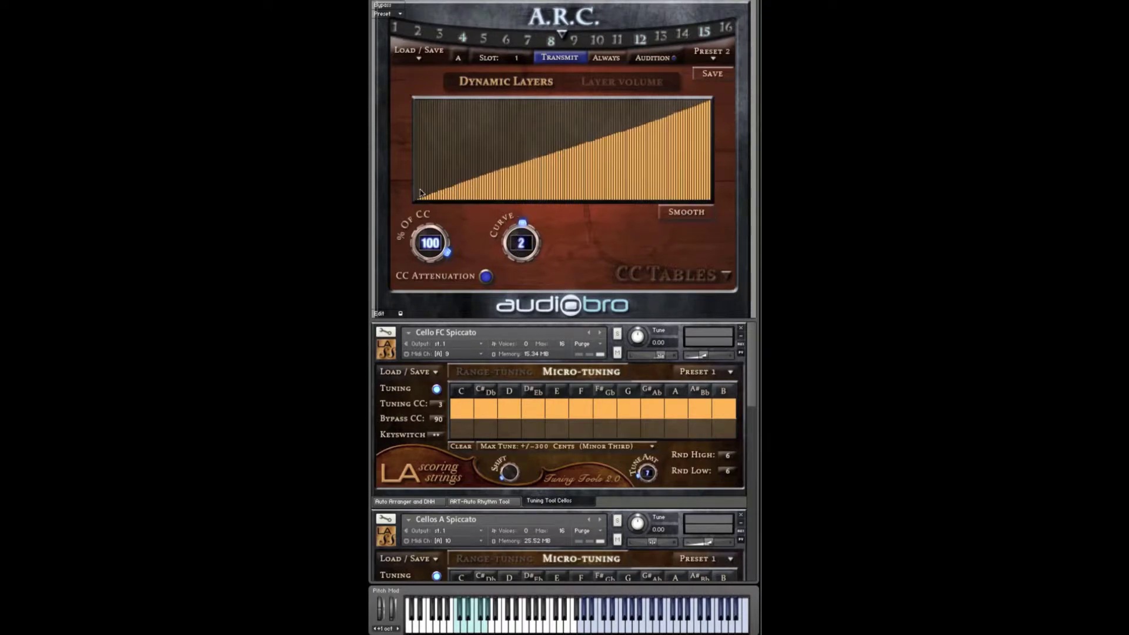
pyautogui.moveTo(693, 114)
pyautogui.mouseDown()
pyautogui.moveTo(564, 152)
pyautogui.moveTo(701, 116)
pyautogui.mouseUp()
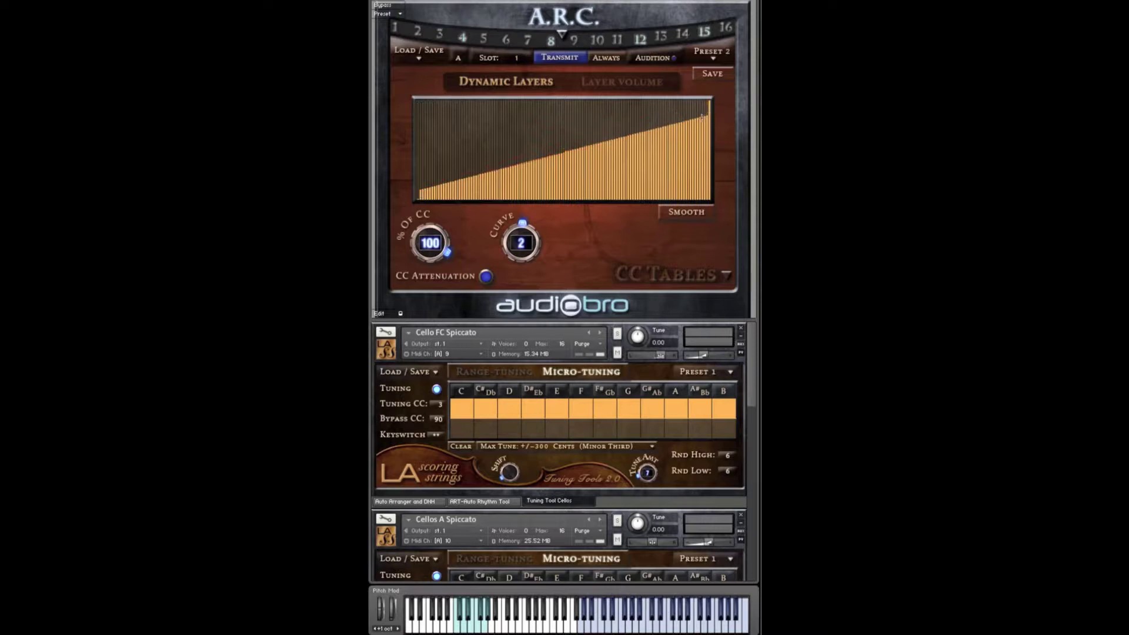
pyautogui.moveTo(527, 238); pyautogui.dragTo(527, 235)
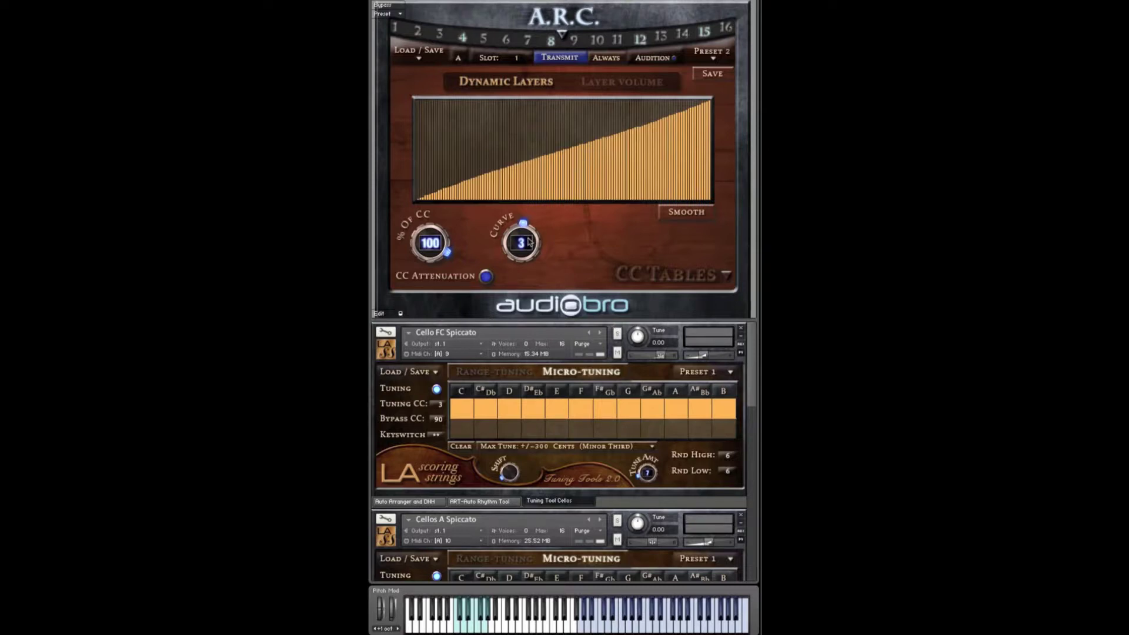
pyautogui.click(713, 59)
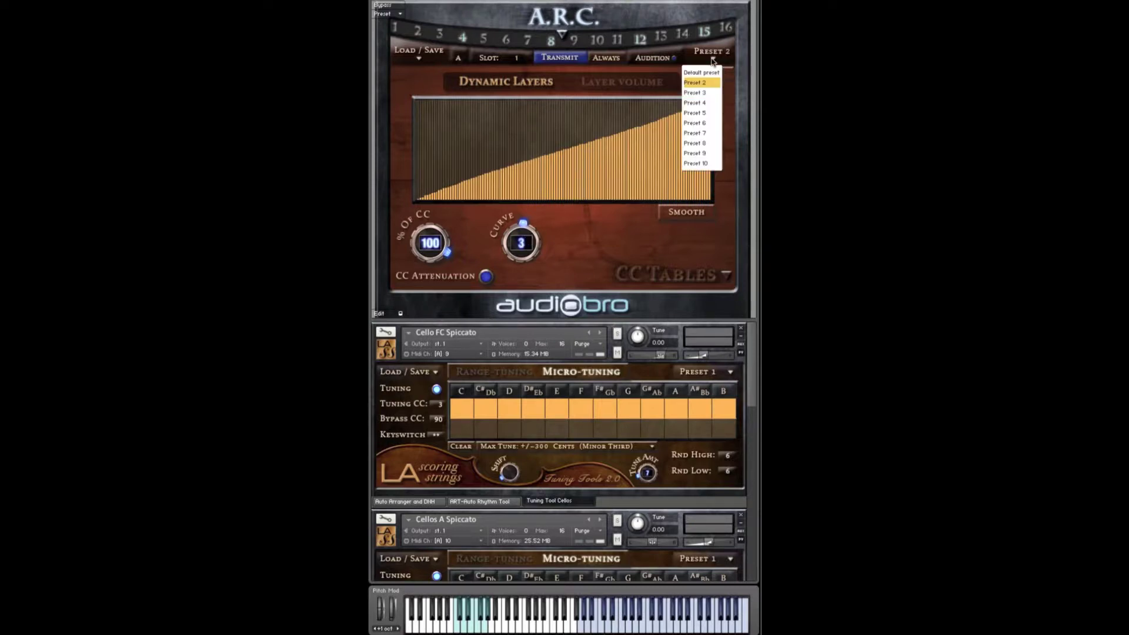
pyautogui.click(703, 82)
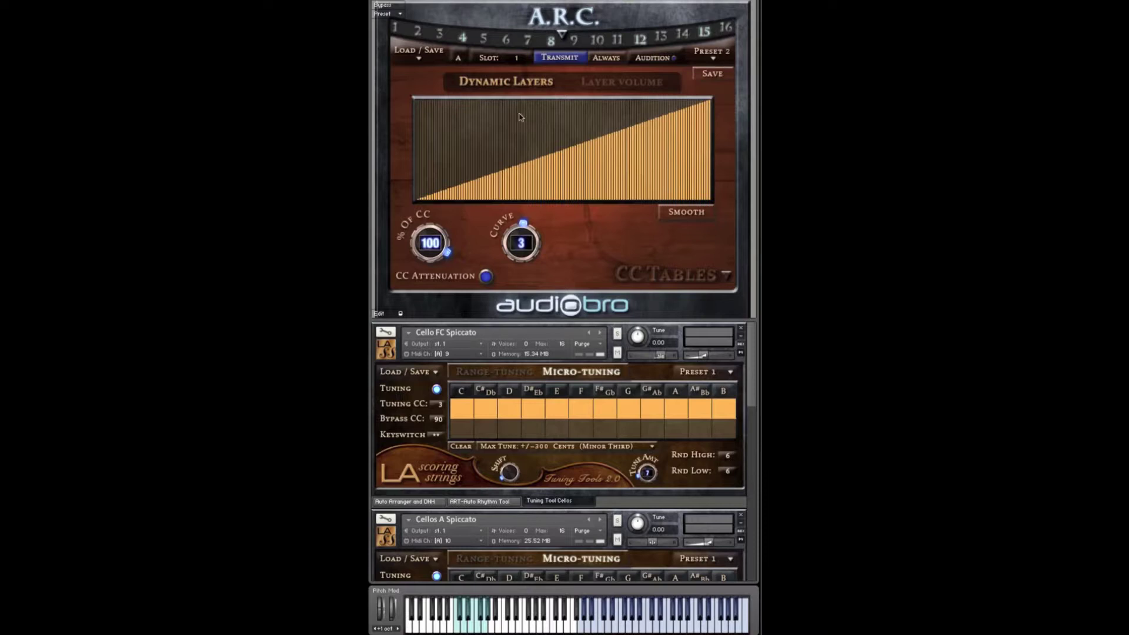
pyautogui.click(669, 282)
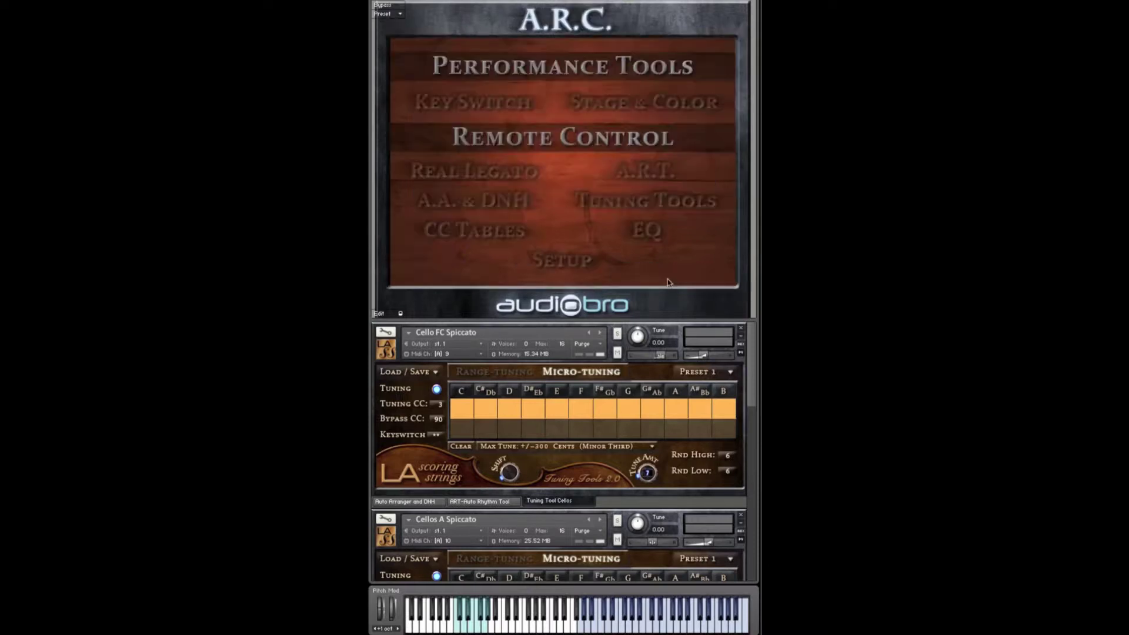
pyautogui.click(643, 230)
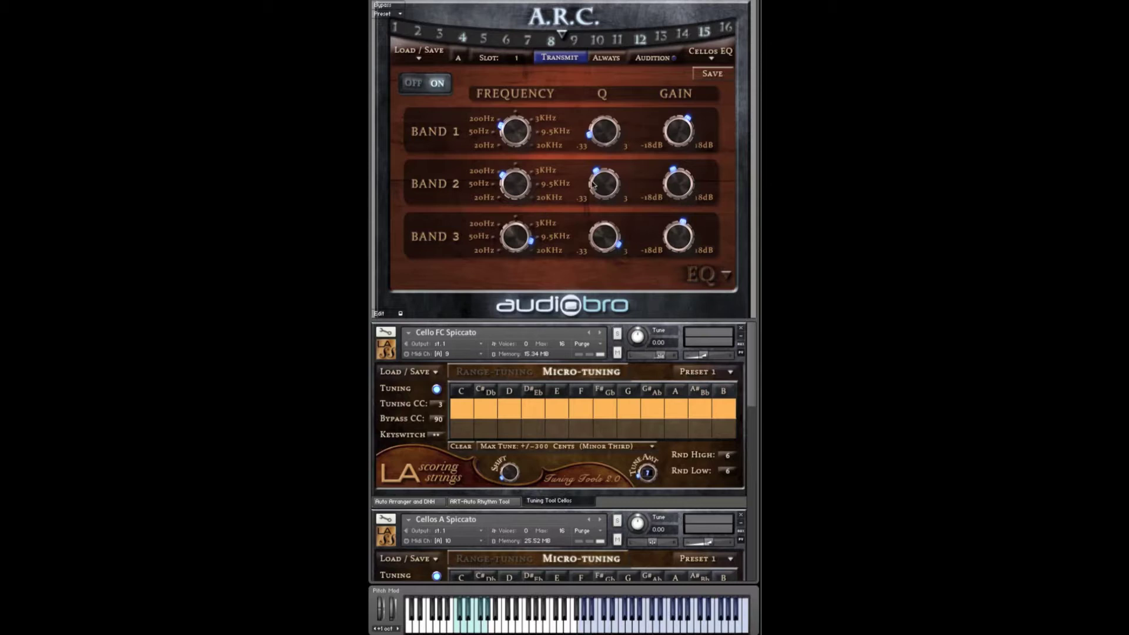
pyautogui.click(564, 40)
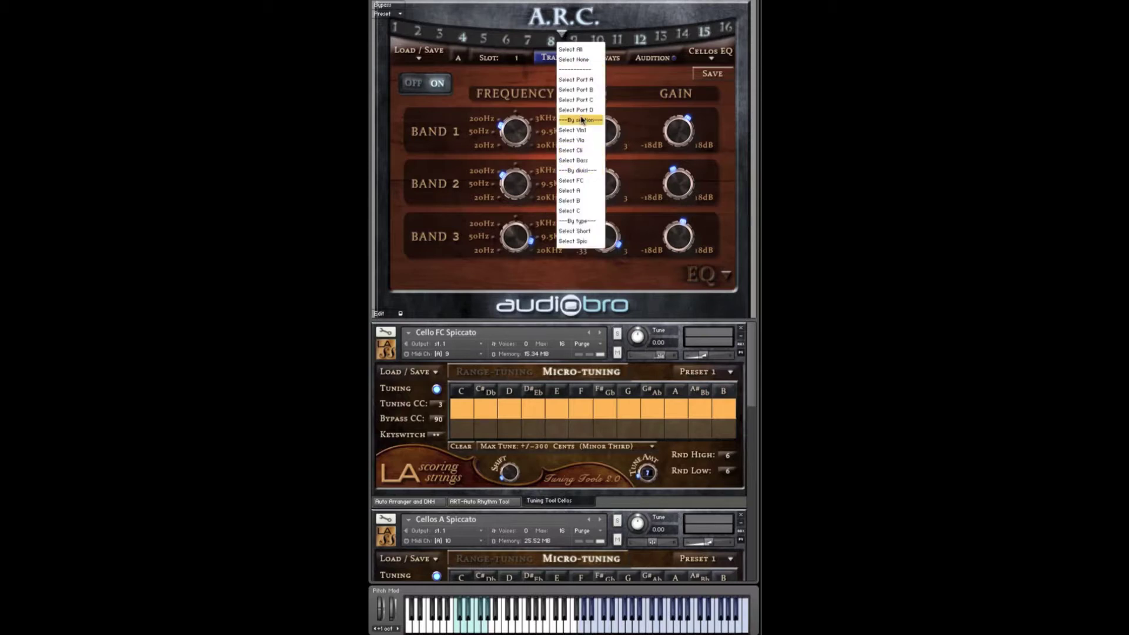
pyautogui.click(754, 396)
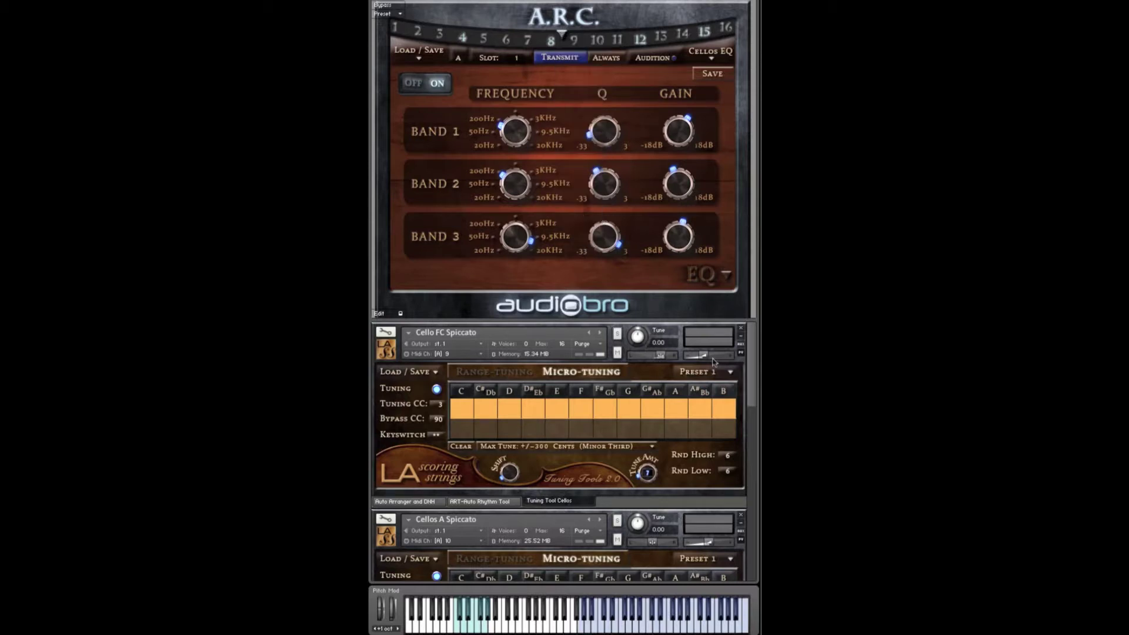
pyautogui.scroll(-10, 754, 396)
pyautogui.scroll(-3, 563, 451)
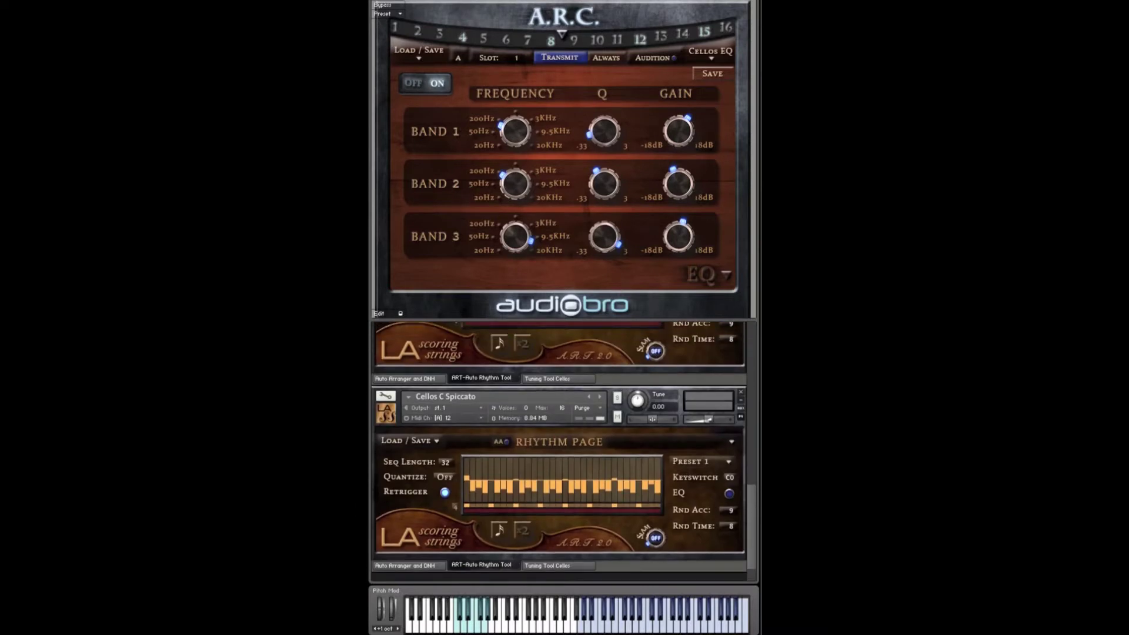
pyautogui.scroll(10, 742, 394)
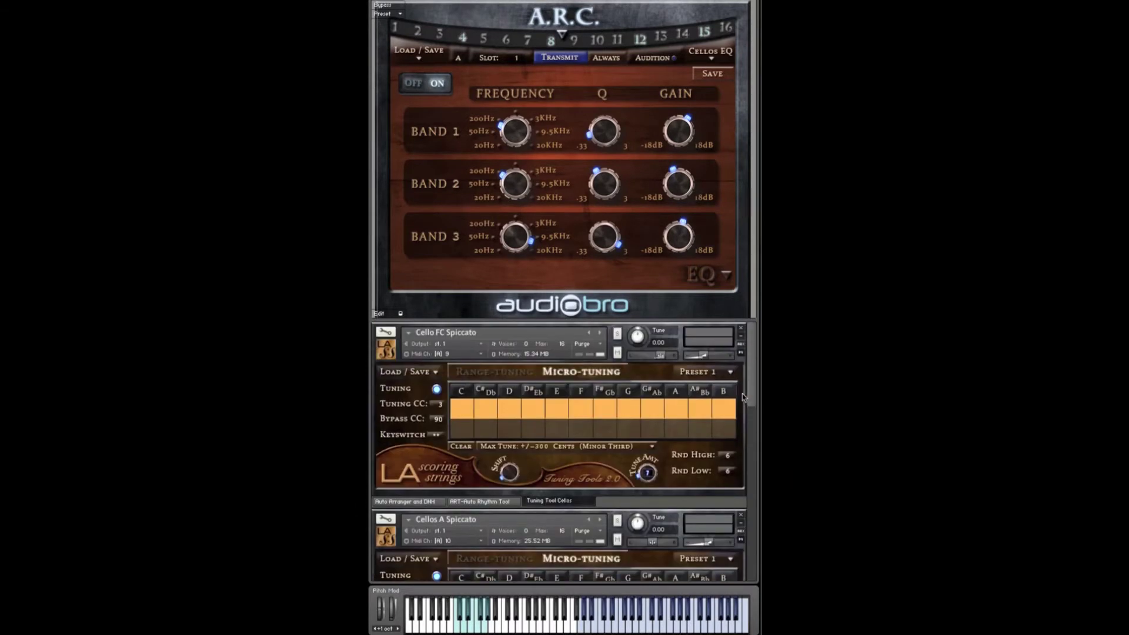
pyautogui.click(559, 37)
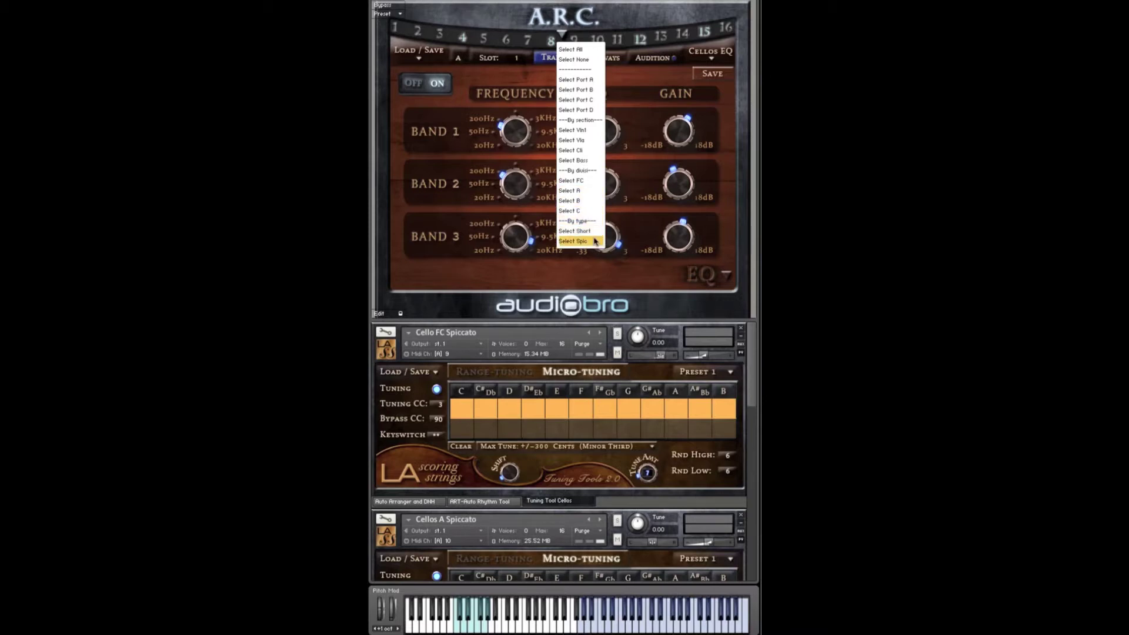
pyautogui.click(462, 107)
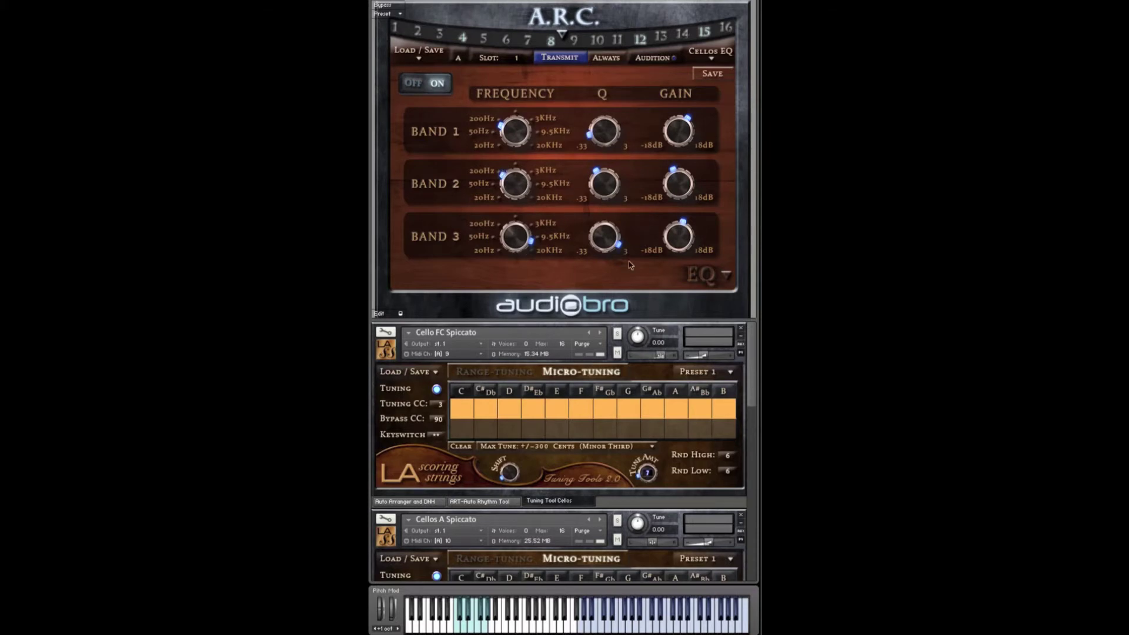
pyautogui.click(713, 283)
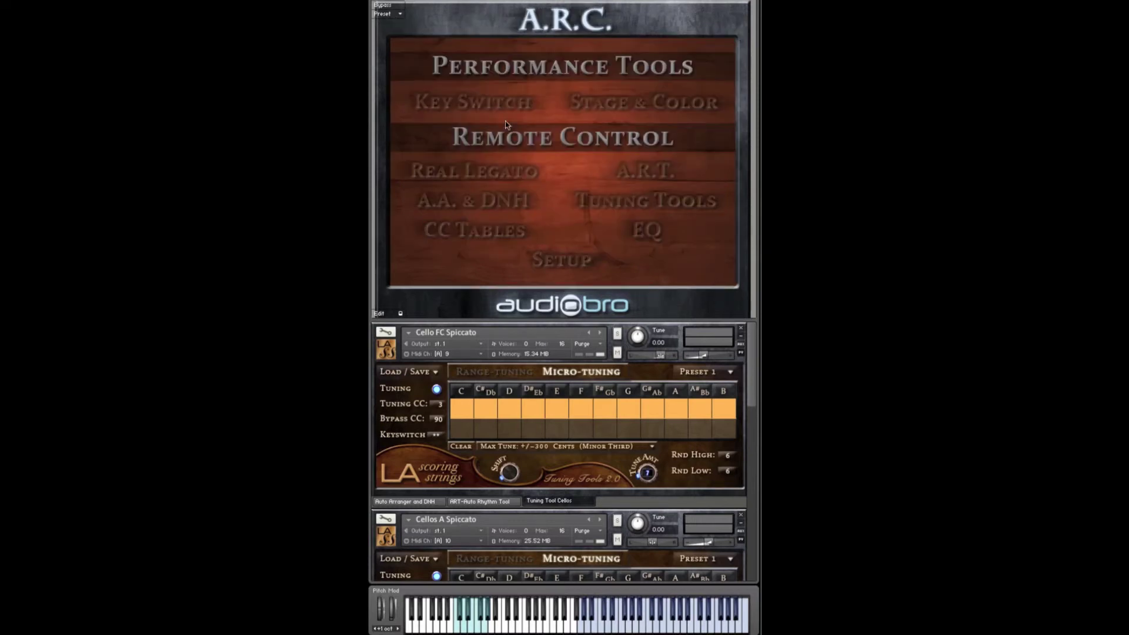